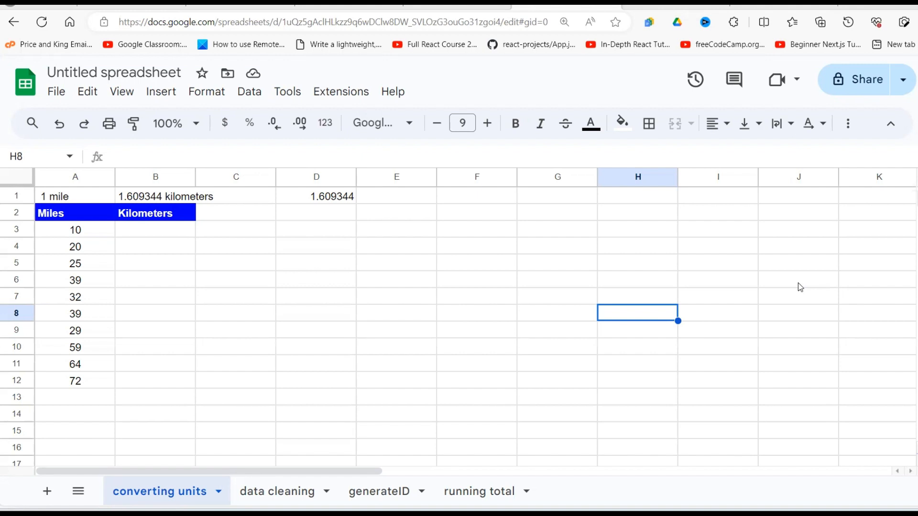
Examine the miles in A3:A12, the Miles and Kilometers headers, and the mile-to-kilometer conversion in row 1.
{"action": "left_click", "coordinate": [271, 266]}
{"action": "left_click", "coordinate": [98, 235]}
{"action": "left_click_drag", "start_coordinate": [98, 235], "coordinate": [88, 383]}
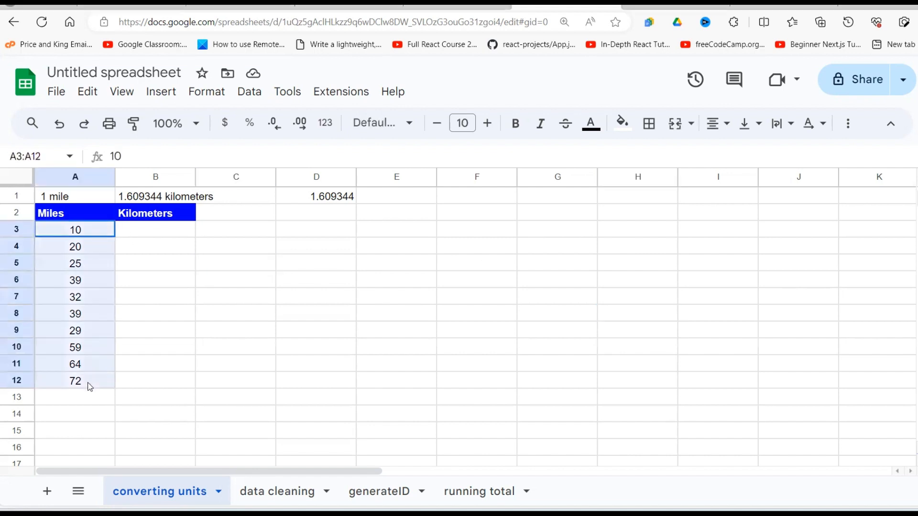
{"action": "left_click", "coordinate": [67, 212]}
{"action": "left_click", "coordinate": [150, 214]}
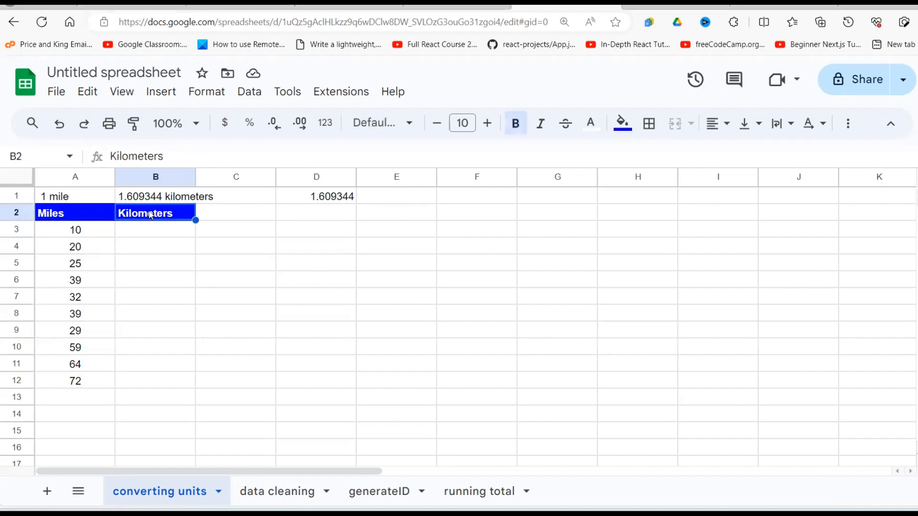
{"action": "left_click", "coordinate": [80, 201]}
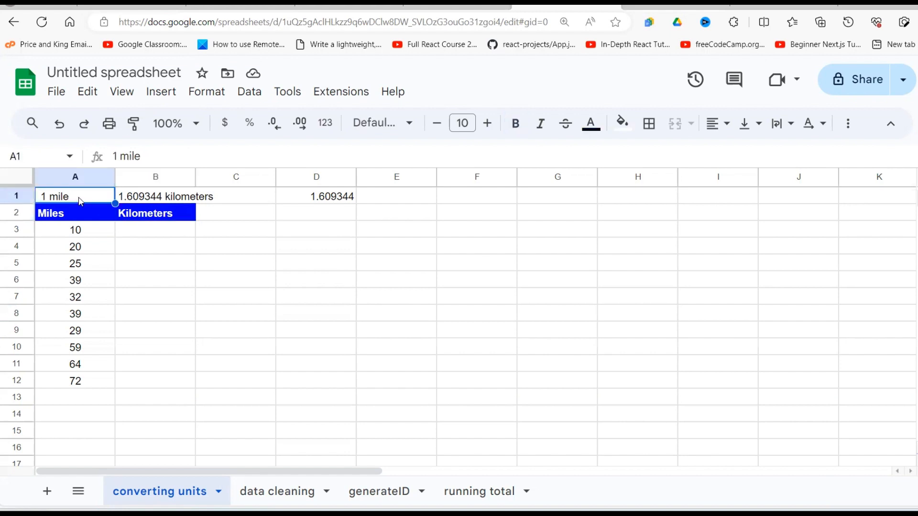
{"action": "left_click", "coordinate": [170, 202]}
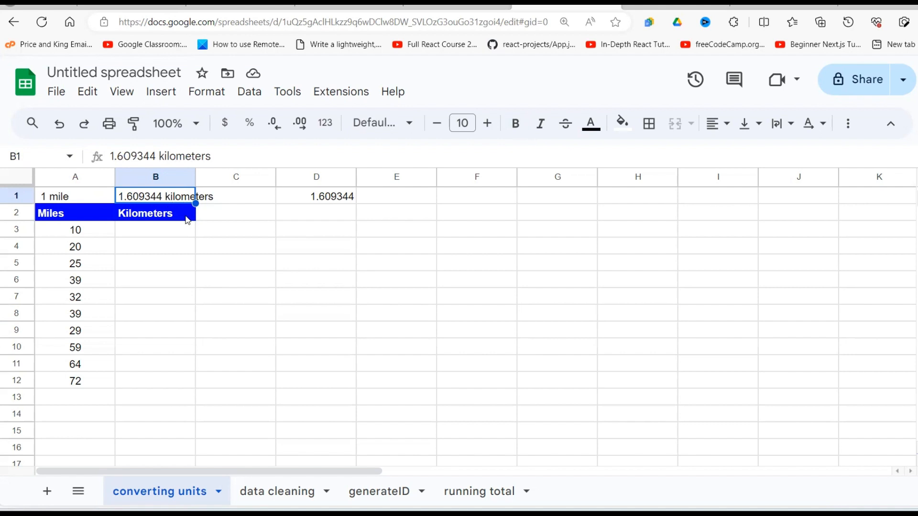
{"action": "left_click", "coordinate": [164, 231]}
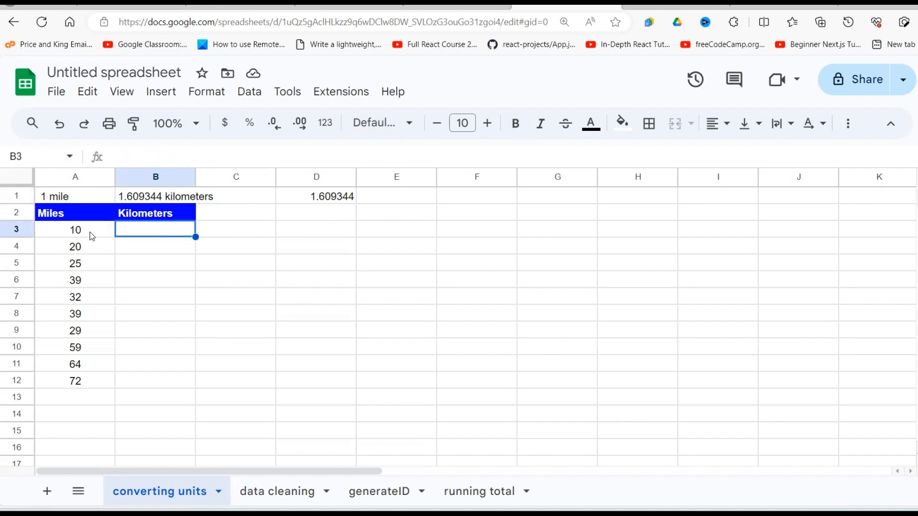
{"action": "left_click_drag", "start_coordinate": [88, 234], "coordinate": [78, 381]}
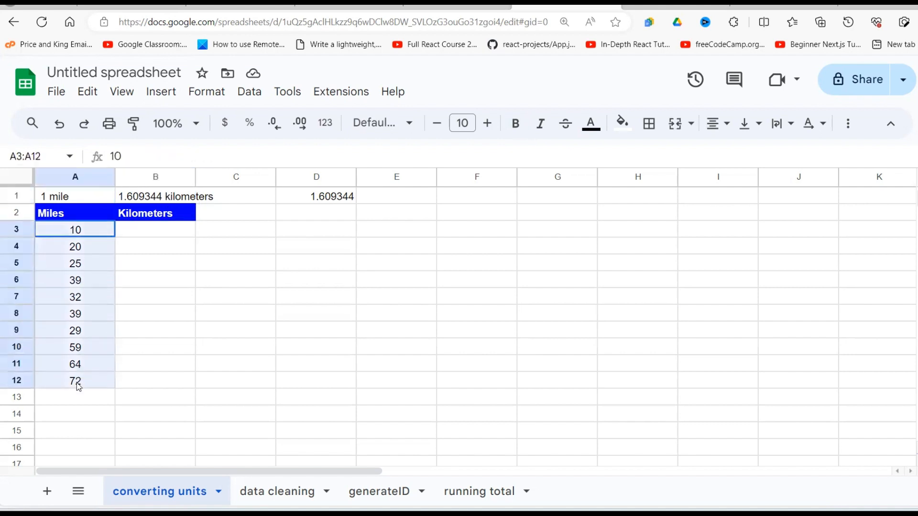
Enter the formula =A3*D1 in cell B3 to convert the first miles value to kilometers.
{"action": "left_click", "coordinate": [186, 237]}
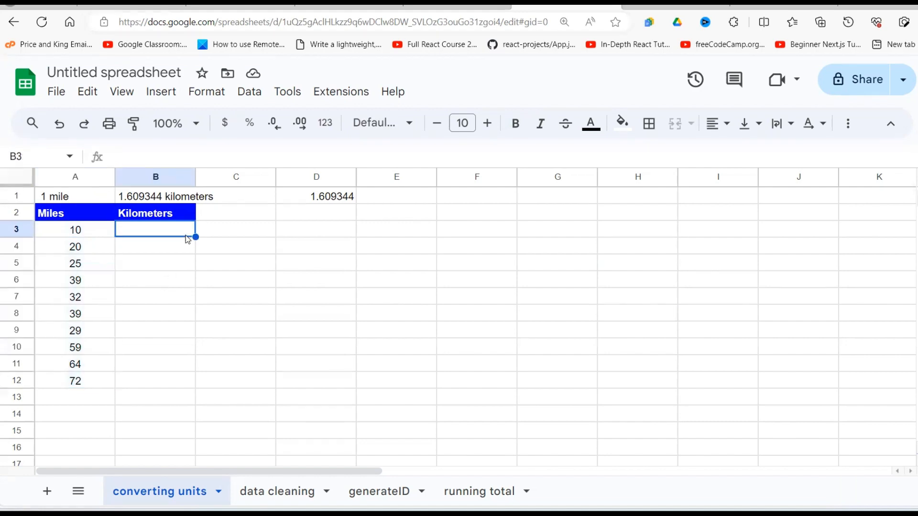
{"action": "type", "text": "="}
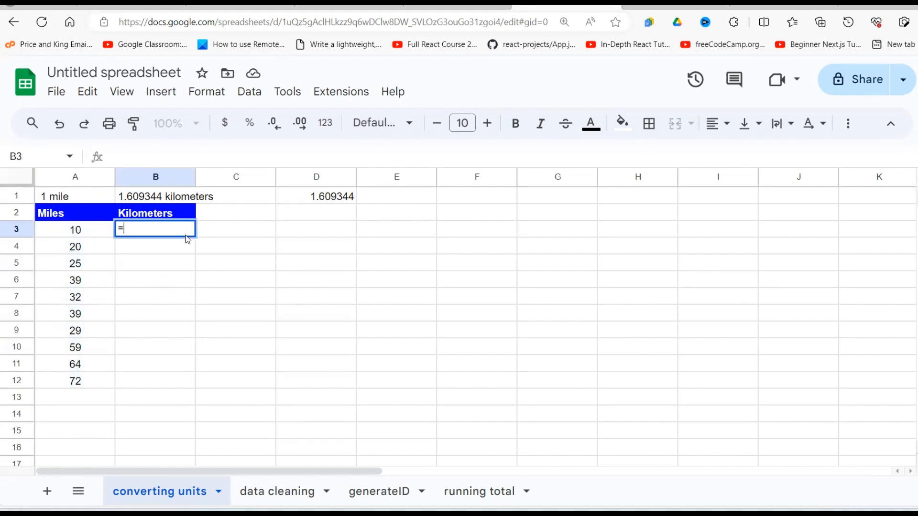
{"action": "left_click", "coordinate": [94, 235]}
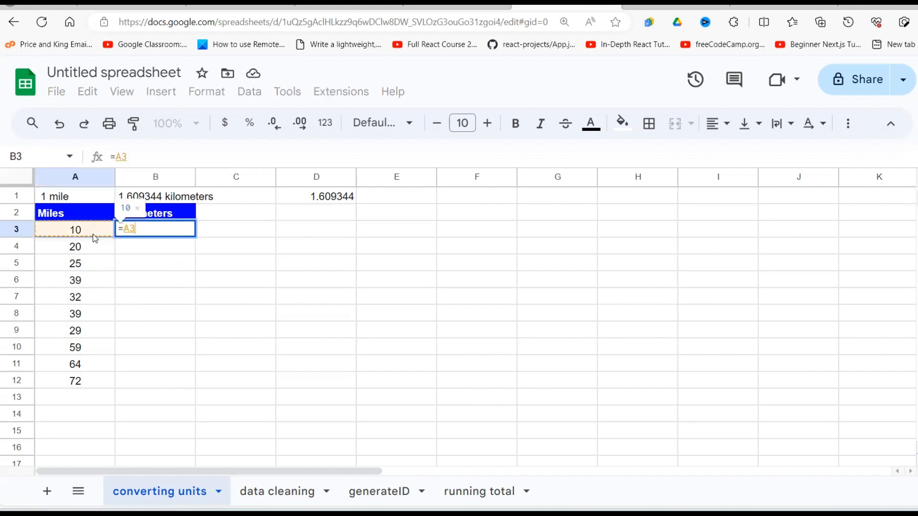
{"action": "type", "text": "*"}
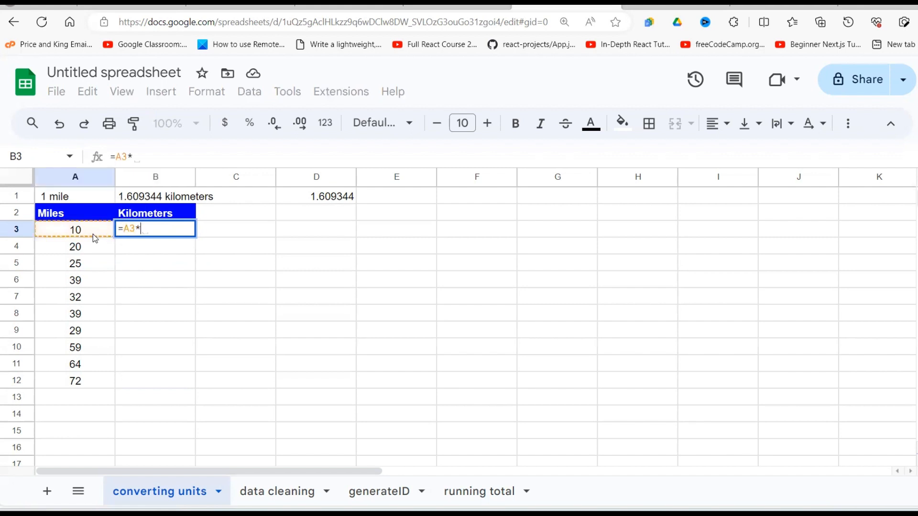
{"action": "left_click", "coordinate": [349, 206]}
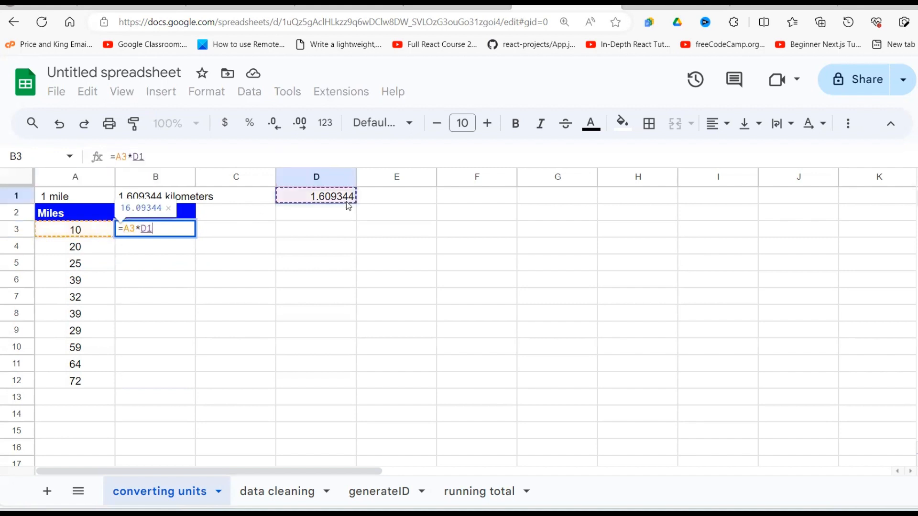
{"action": "key", "text": "Return"}
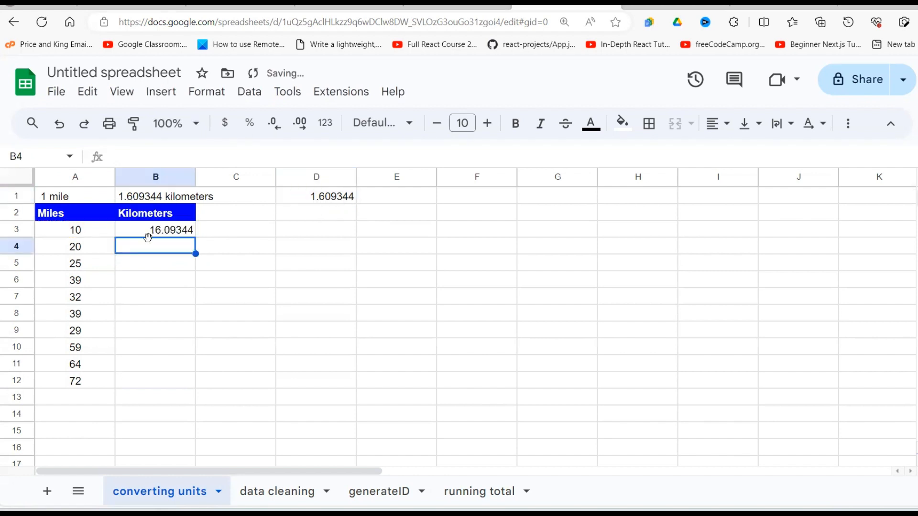
Fill the conversion formula down through B12, accepting the suggested absolute-reference version =A3*$D$1 for B3:B12.
{"action": "left_click", "coordinate": [189, 233]}
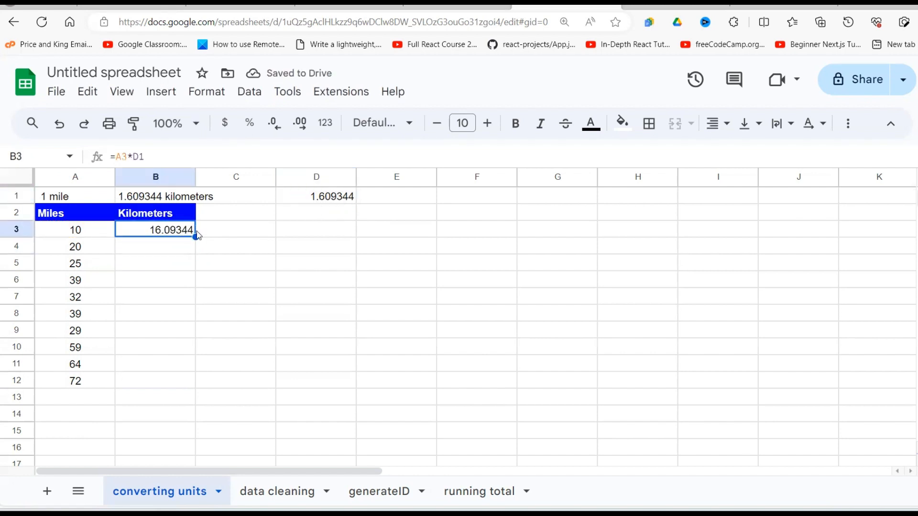
{"action": "left_click_drag", "start_coordinate": [195, 237], "coordinate": [175, 385]}
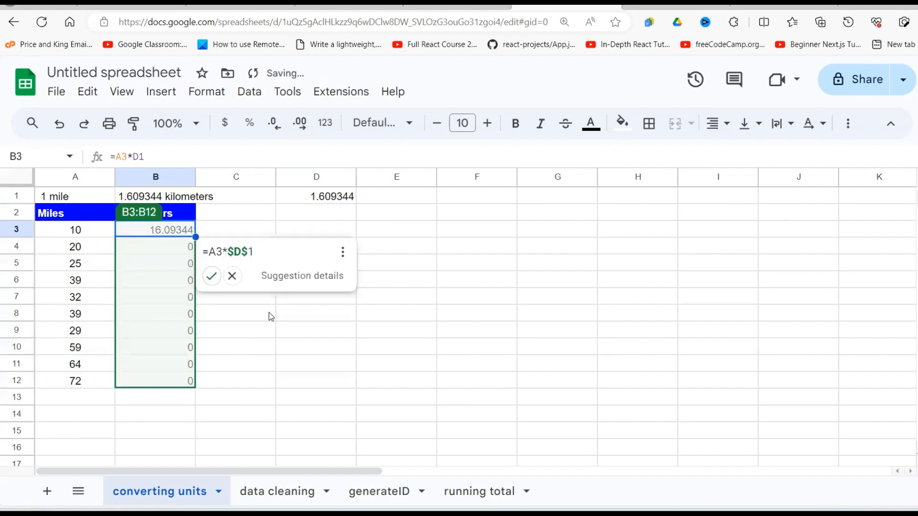
{"action": "left_click", "coordinate": [213, 277]}
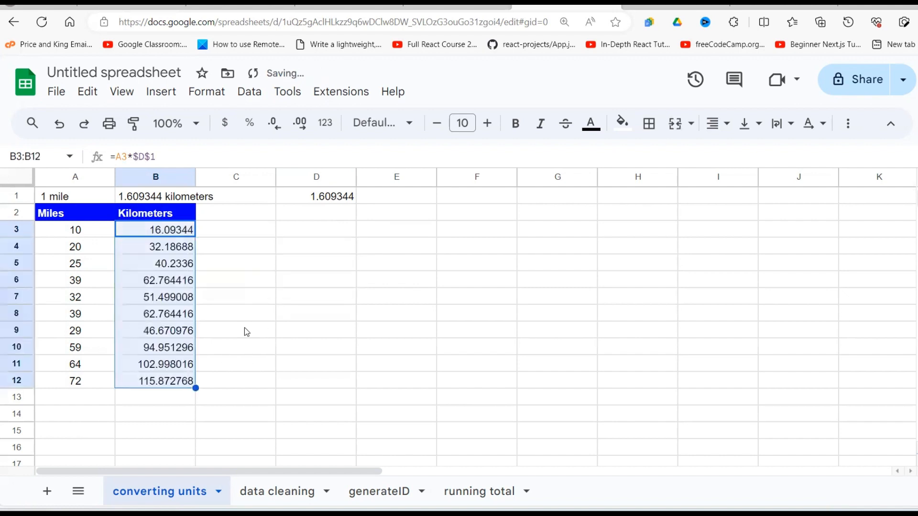
{"action": "left_click", "coordinate": [245, 329]}
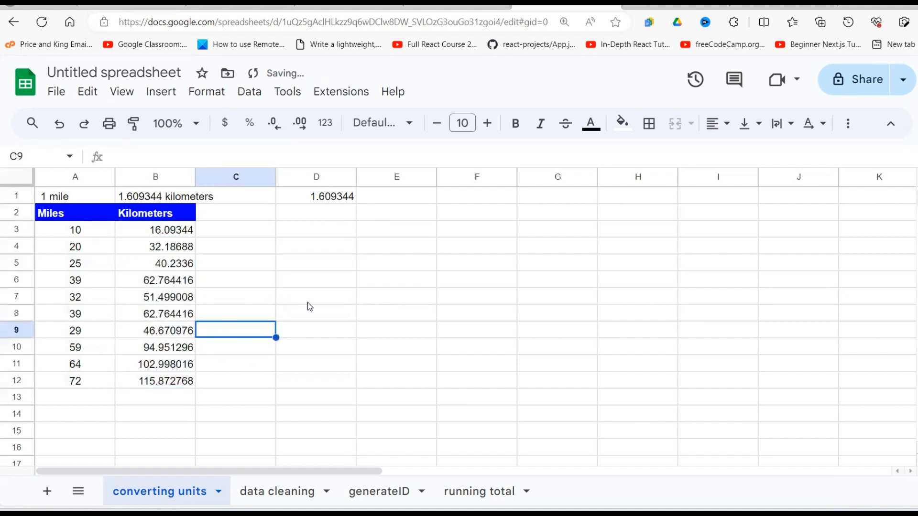
Enter the formula =A3:A12*$D$1 in cell C3 to multiply the whole miles range by the conversion factor.
{"action": "left_click", "coordinate": [259, 228]}
{"action": "type", "text": "="}
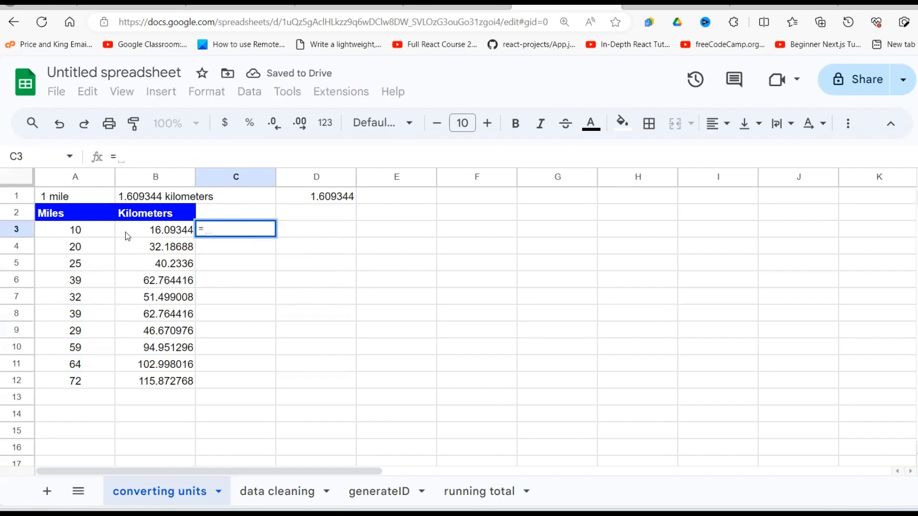
{"action": "left_click_drag", "start_coordinate": [99, 226], "coordinate": [105, 391]}
{"action": "type", "text": "*"}
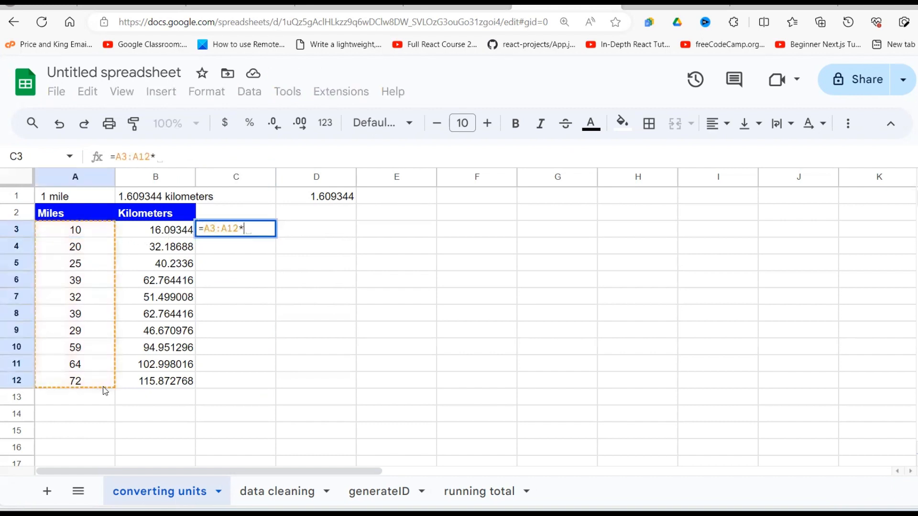
{"action": "left_click", "coordinate": [340, 203]}
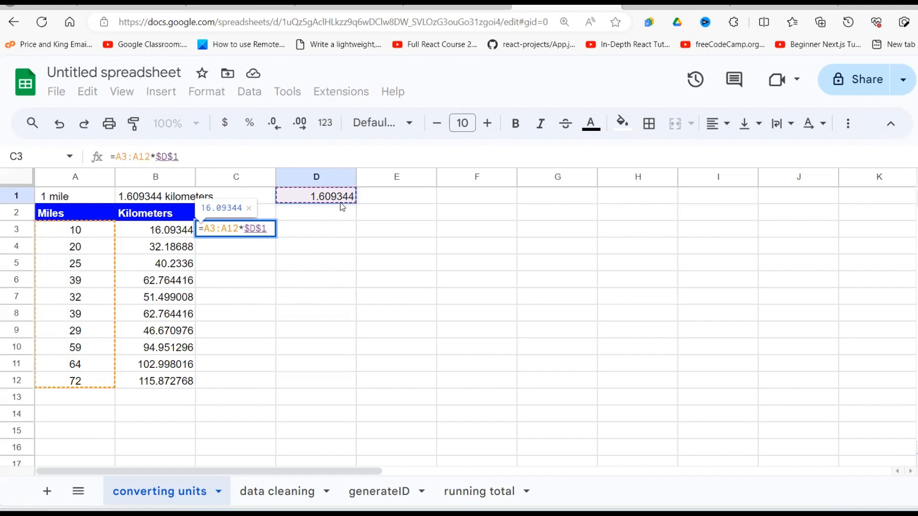
{"action": "key", "text": "Return"}
Wrap the C3 formula in ArrayFormula so it reads =ArrayFormula(A3:A12*$D$1).
{"action": "left_click", "coordinate": [250, 230]}
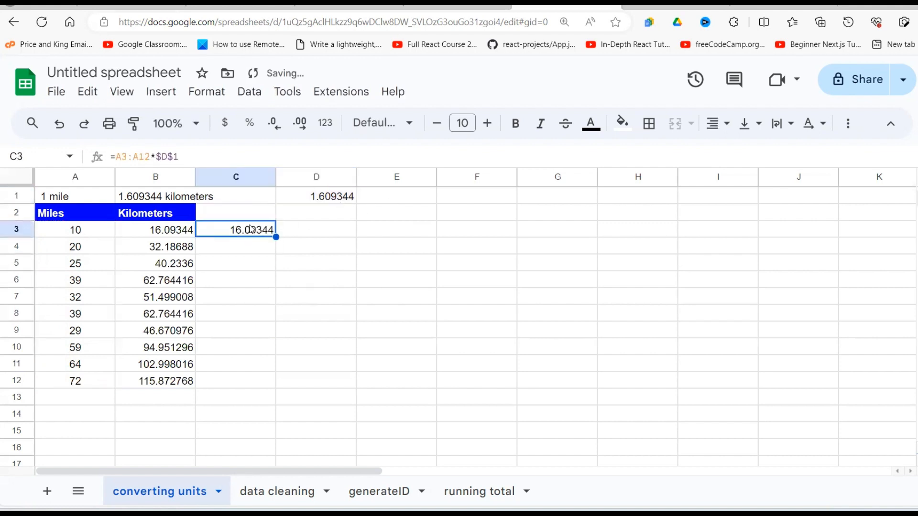
{"action": "left_click_drag", "start_coordinate": [195, 156], "coordinate": [118, 156]}
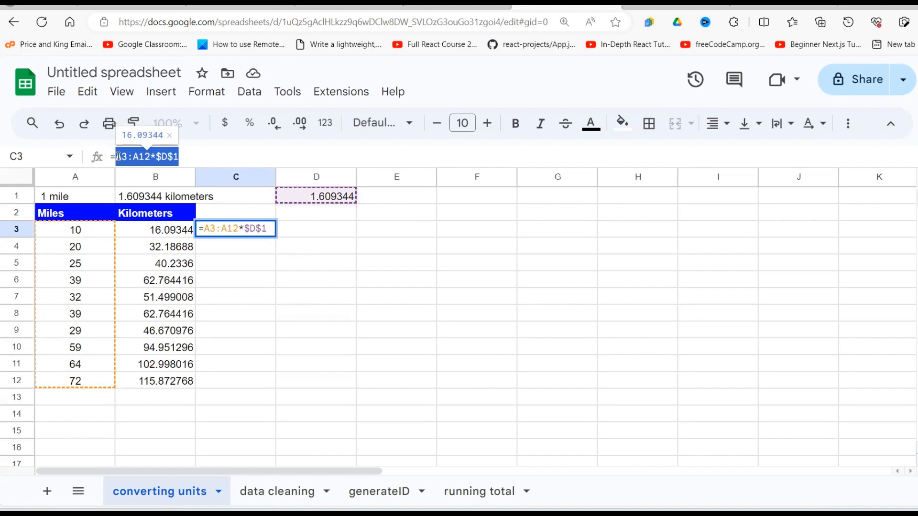
{"action": "key", "text": "ctrl+shift+Return"}
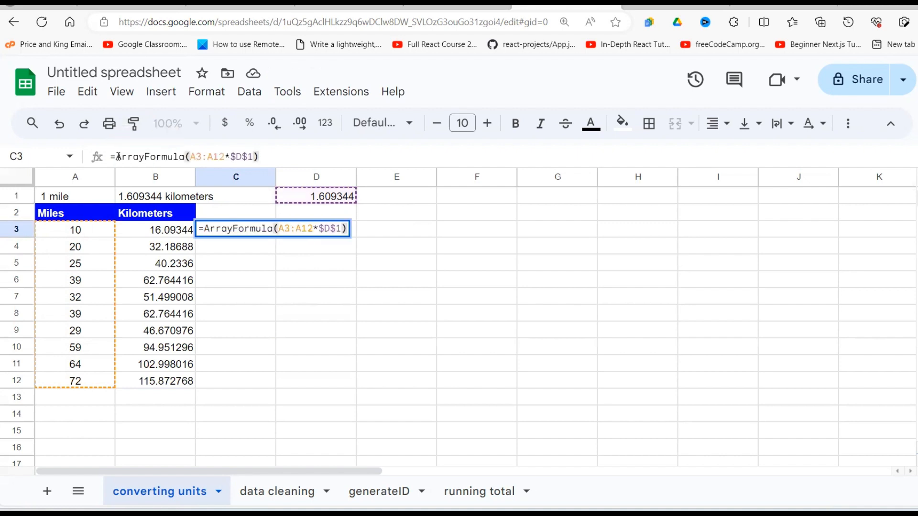
{"action": "key", "text": "Return"}
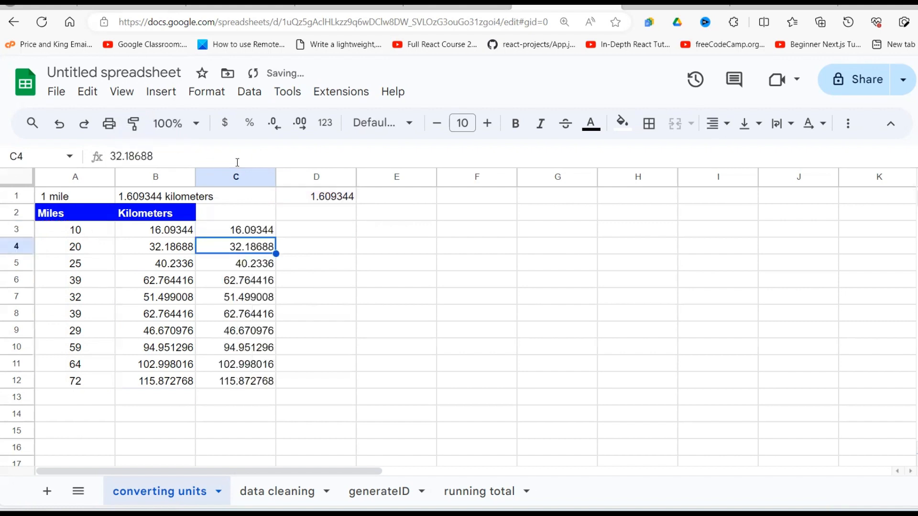
Clear all the conversion results and formulas from B3:C12.
{"action": "left_click", "coordinate": [352, 231]}
{"action": "left_click_drag", "start_coordinate": [170, 234], "coordinate": [260, 383]}
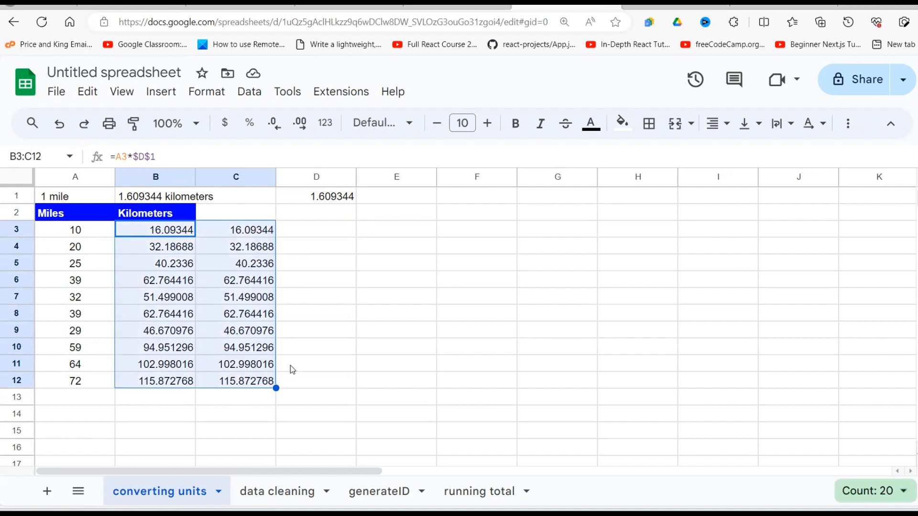
{"action": "key", "text": "Delete"}
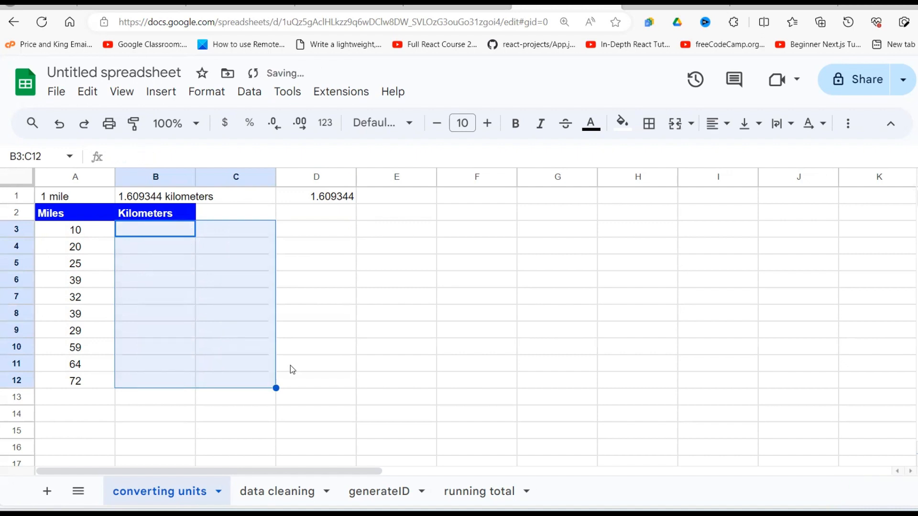
Start a MAP formula in cell B3 with the miles range A3:A12 as its array.
{"action": "left_click", "coordinate": [173, 231]}
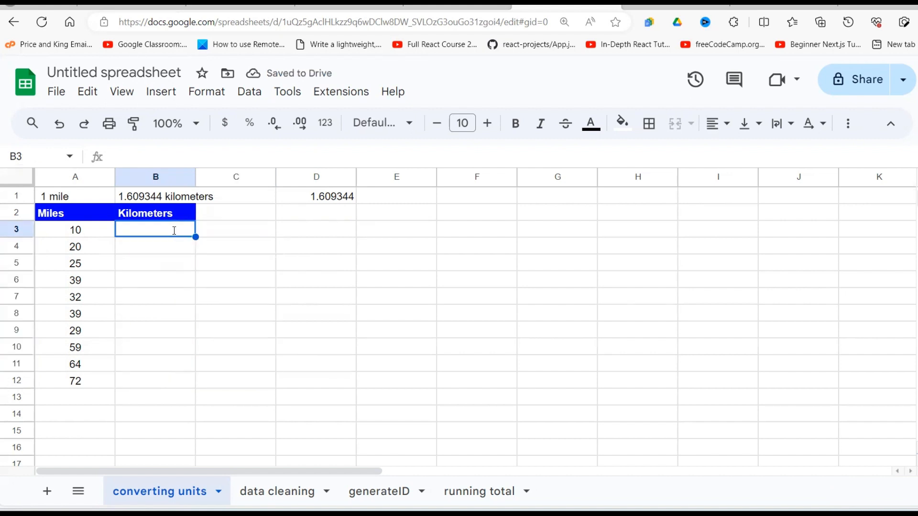
{"action": "type", "text": "=map"}
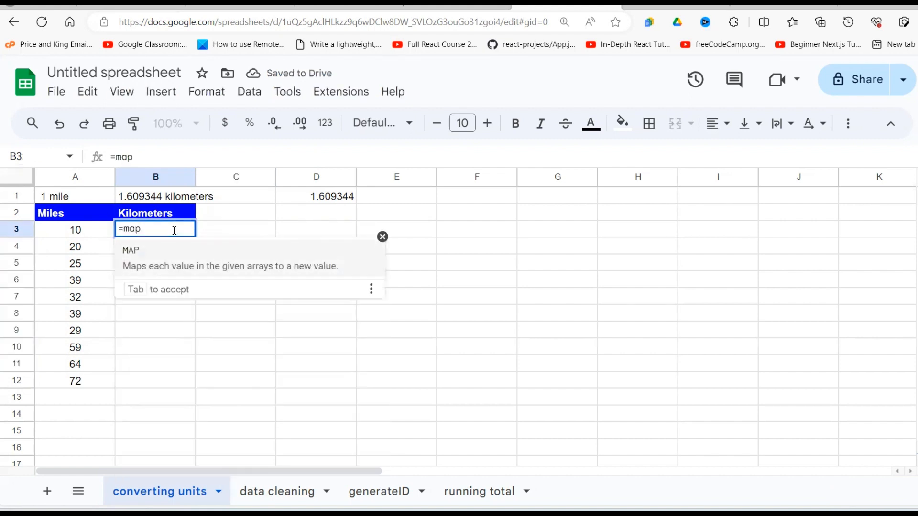
{"action": "type", "text": "("}
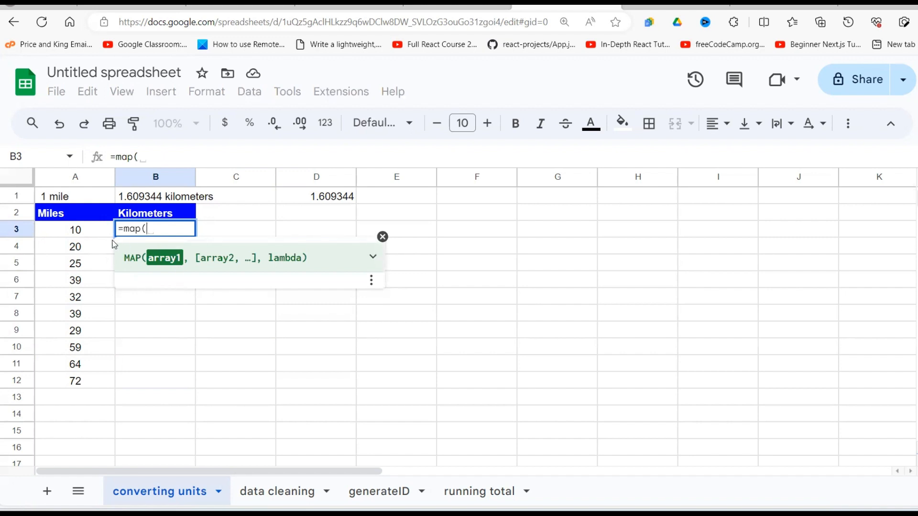
{"action": "left_click_drag", "start_coordinate": [77, 231], "coordinate": [79, 381]}
{"action": "type", "text": ","}
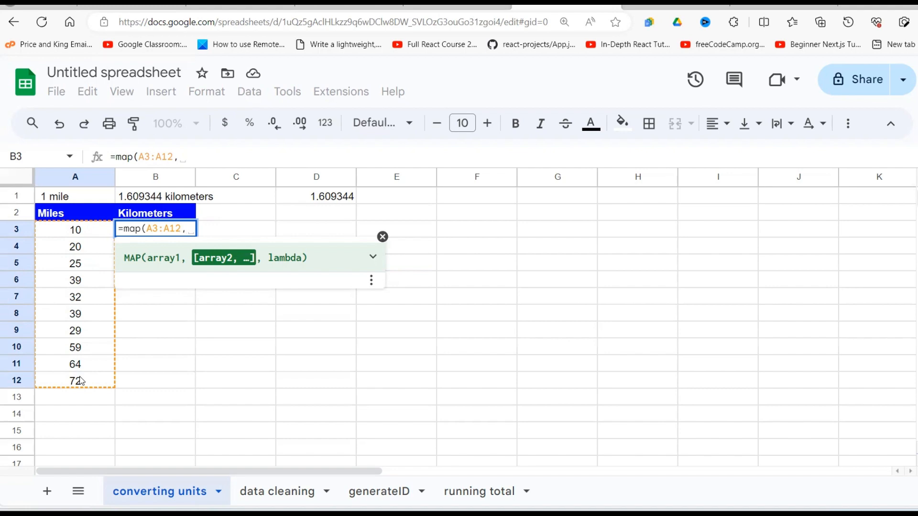
Add a LAMBDA to the MAP formula in B3 with a parameter named rowvalp.
{"action": "type", "text": "la"}
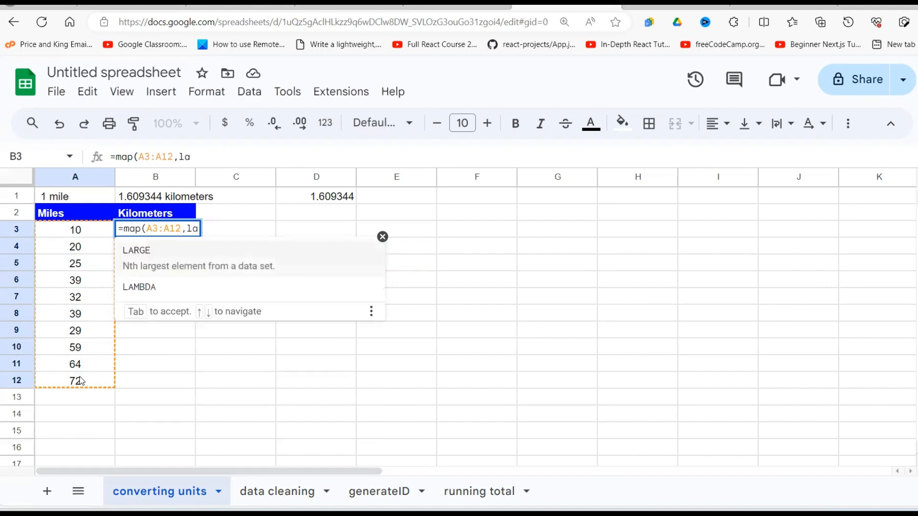
{"action": "type", "text": "mbda"}
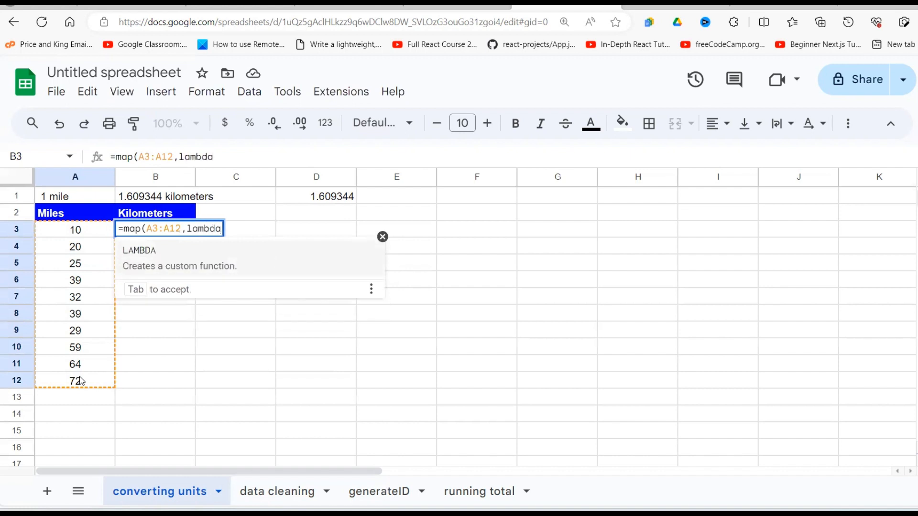
{"action": "type", "text": "("}
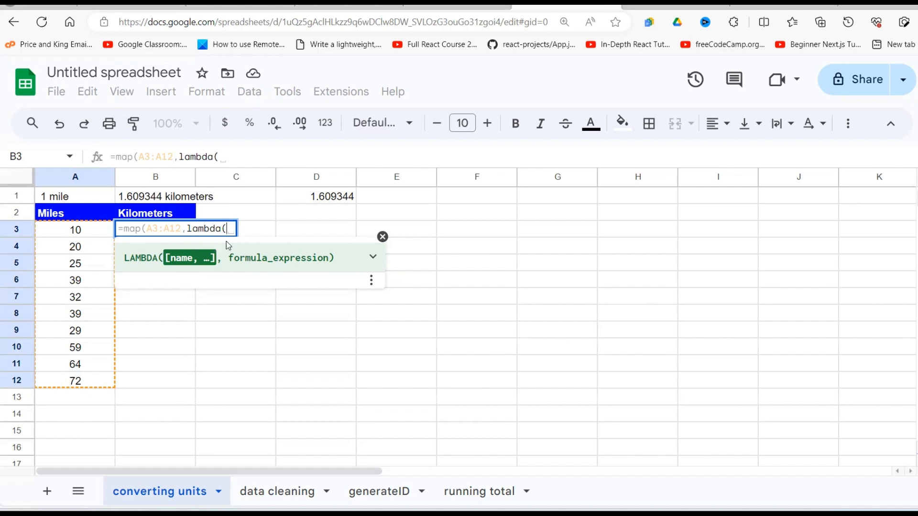
{"action": "type", "text": "rowp"}
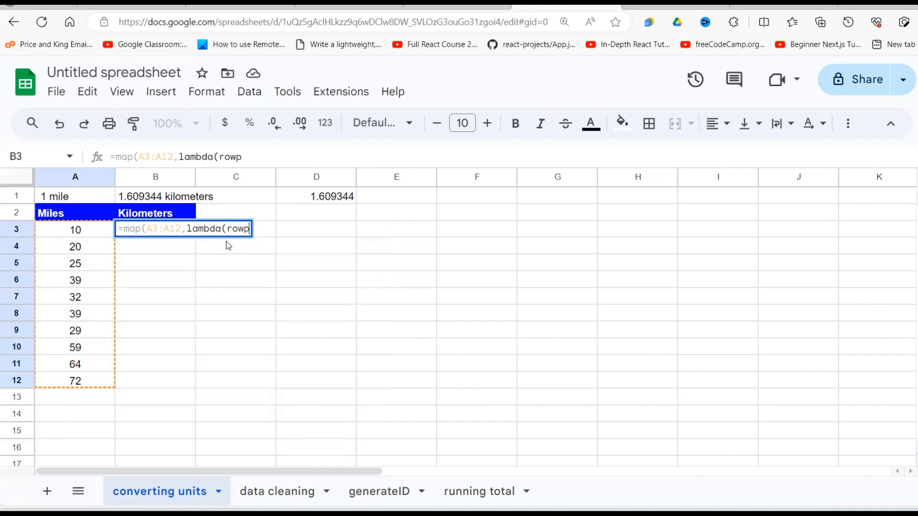
{"action": "key", "text": "BackSpace"}
{"action": "type", "text": "val"}
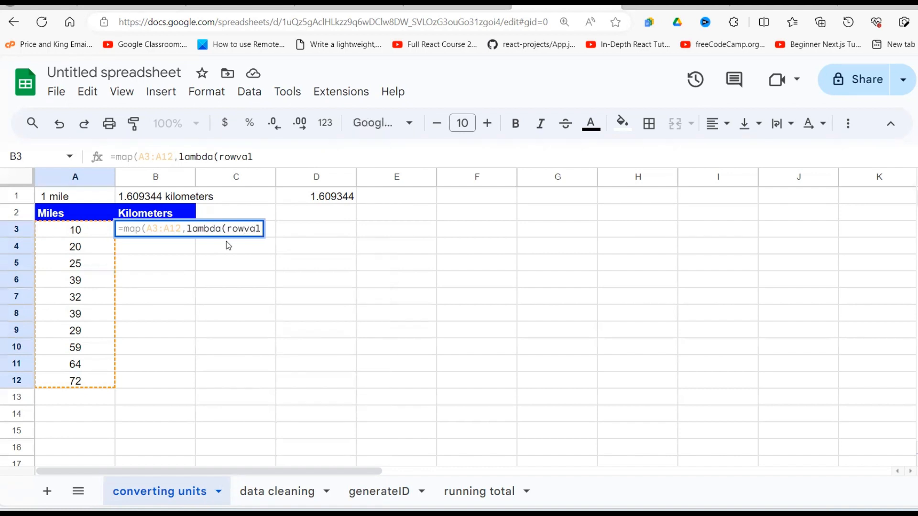
{"action": "type", "text": "p"}
{"action": "type", "text": ","}
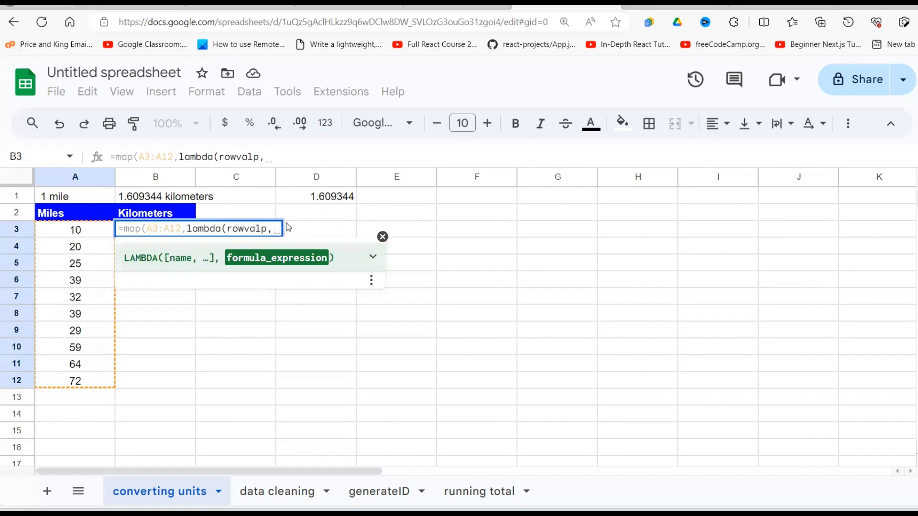
Complete the B3 formula with the expression rowvalp*$D$1 so it reads =map(A3:A12,lambda(rowvalp,rowvalp*$D$1)).
{"action": "type", "text": "rowvalp"}
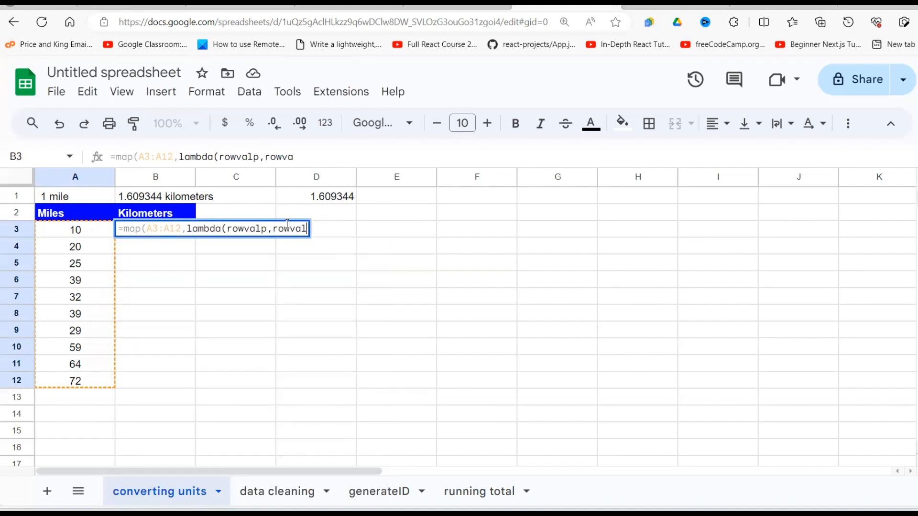
{"action": "type", "text": "*"}
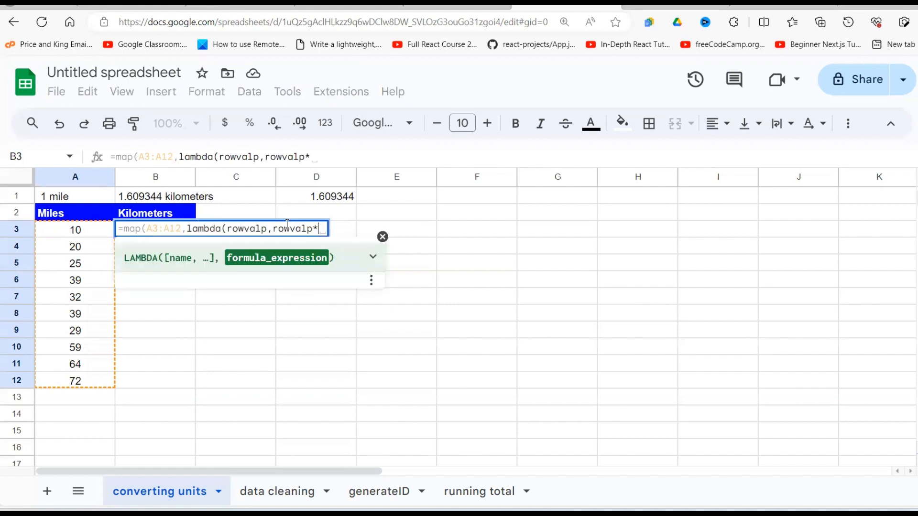
{"action": "left_click", "coordinate": [344, 200]}
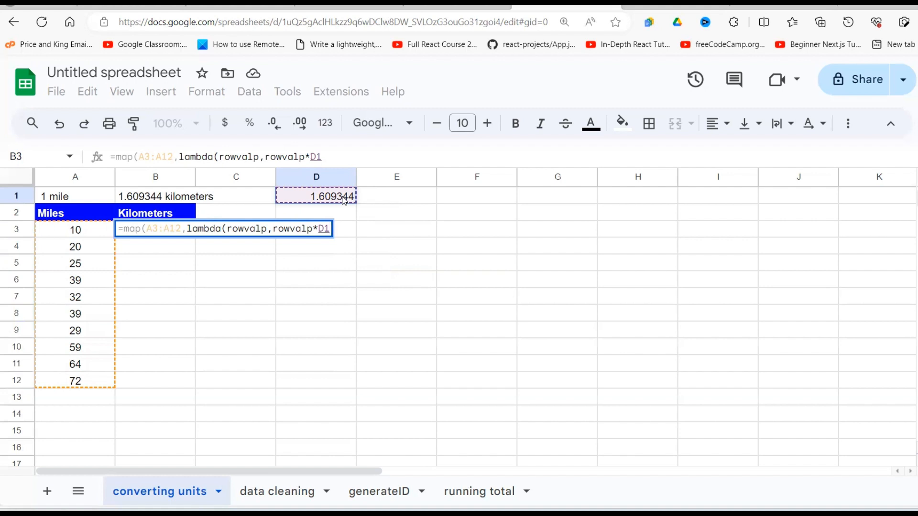
{"action": "key", "text": "F4"}
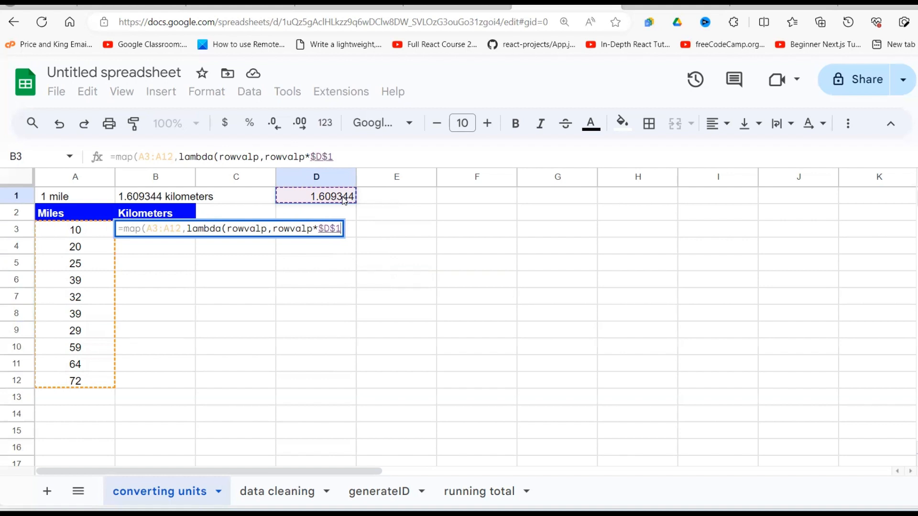
{"action": "type", "text": ")"}
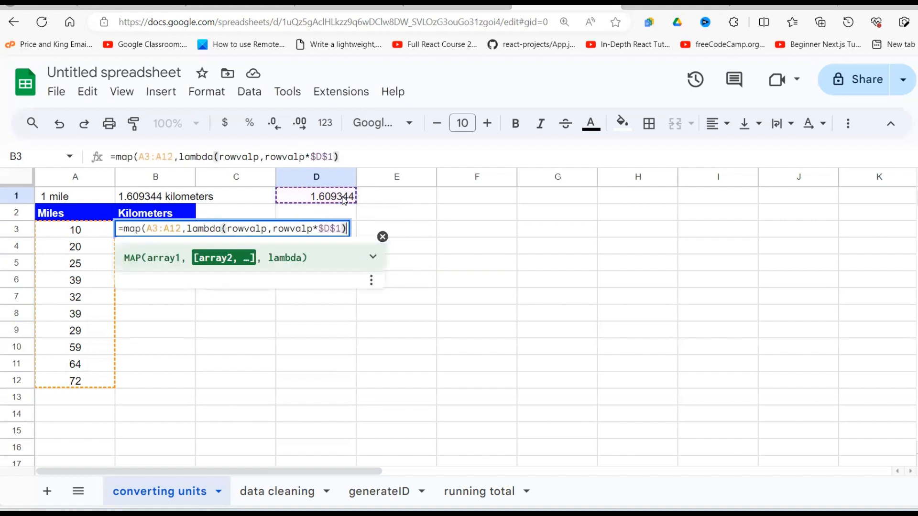
{"action": "type", "text": ")"}
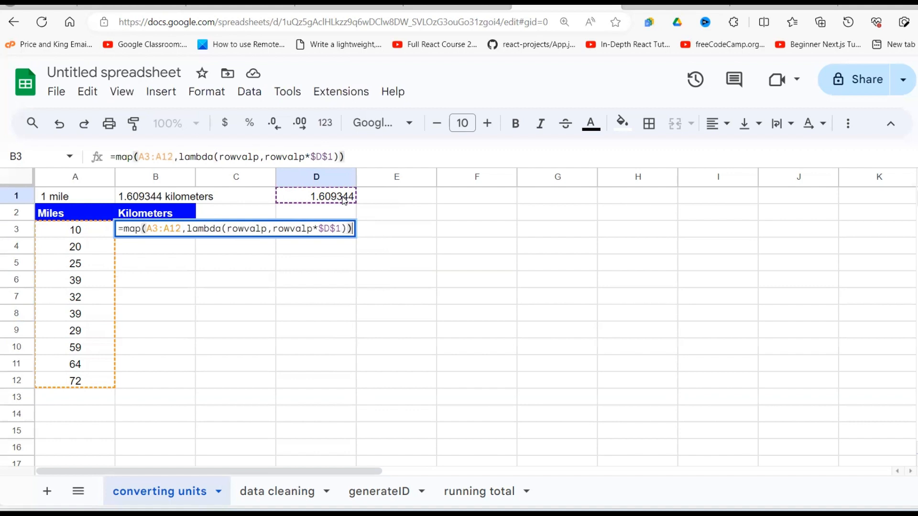
{"action": "key", "text": "Return"}
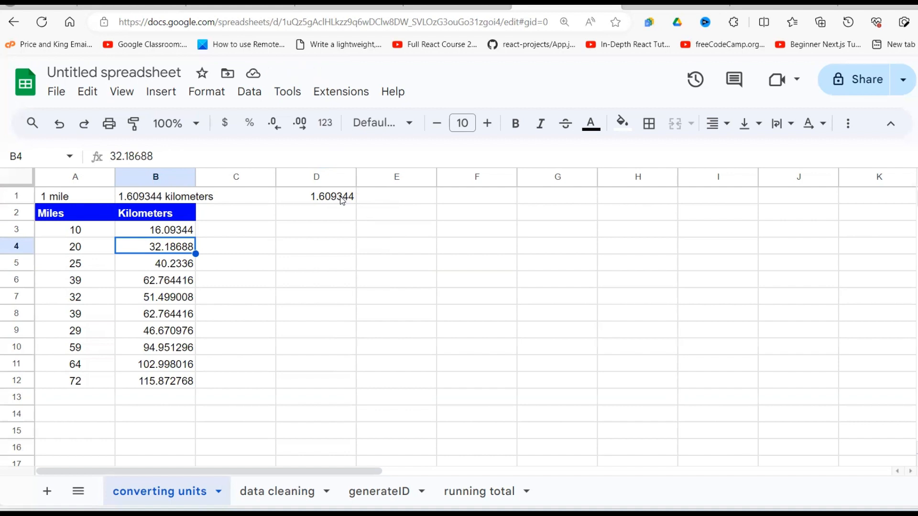
Compare the miles in A3:A12 with the converted kilometers in B3:B12.
{"action": "left_click_drag", "start_coordinate": [83, 230], "coordinate": [99, 386]}
{"action": "left_click_drag", "start_coordinate": [184, 231], "coordinate": [181, 383]}
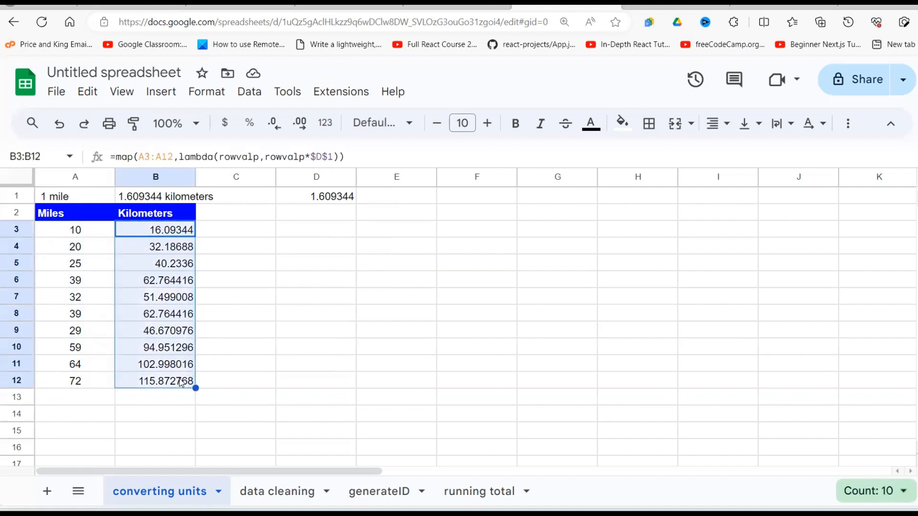
{"action": "left_click", "coordinate": [250, 381]}
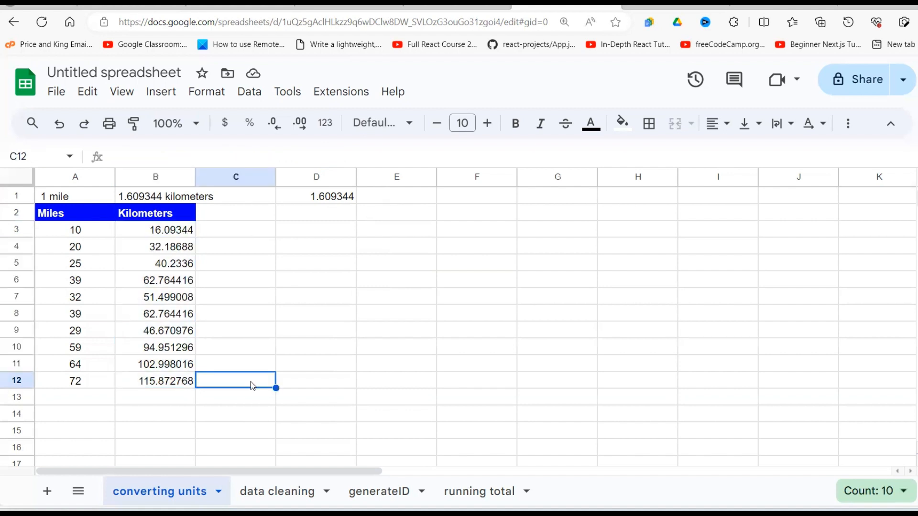
Open the data cleaning sheet and examine the uncleaned names in column A for stray characters.
{"action": "left_click", "coordinate": [301, 492]}
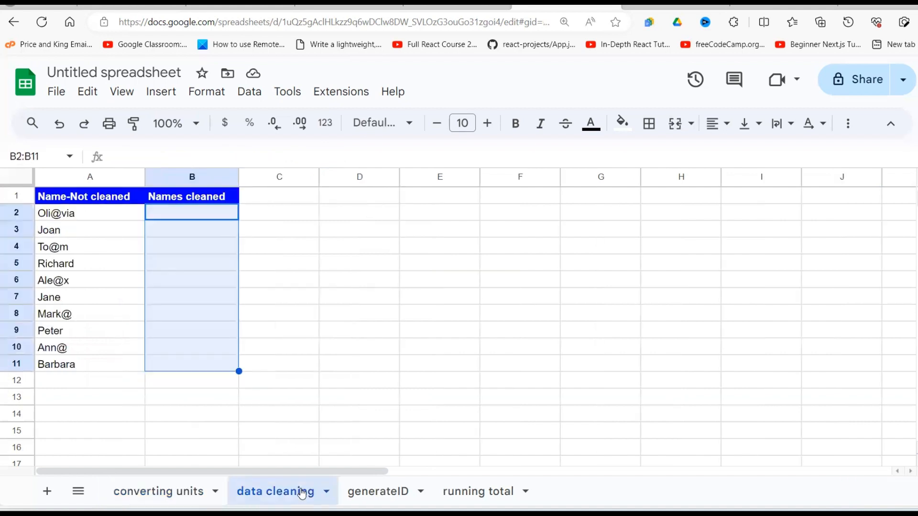
{"action": "left_click", "coordinate": [283, 320]}
{"action": "left_click", "coordinate": [123, 193]}
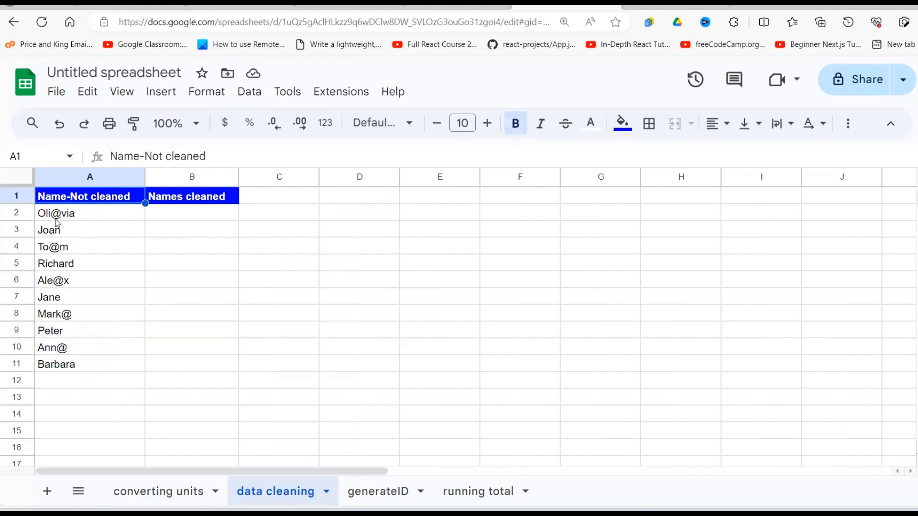
{"action": "left_click", "coordinate": [58, 247]}
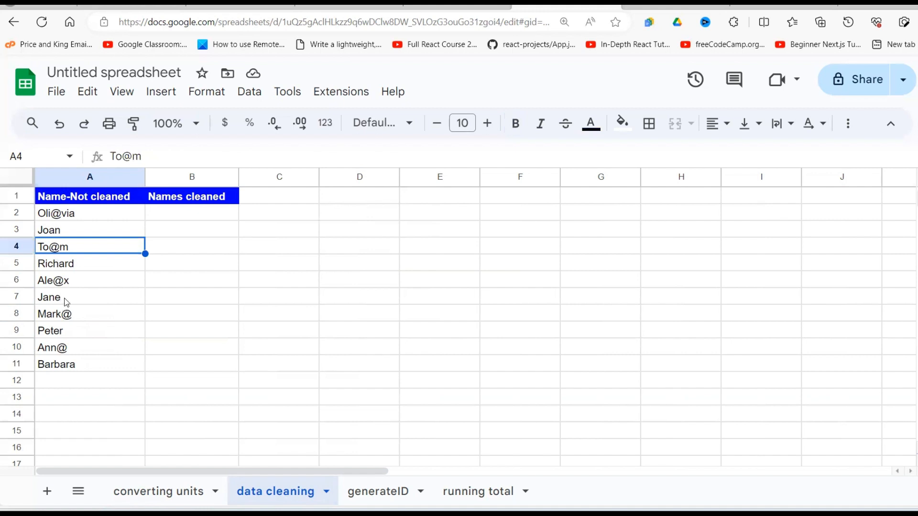
{"action": "left_click", "coordinate": [66, 301]}
{"action": "left_click", "coordinate": [68, 338]}
{"action": "left_click", "coordinate": [71, 369]}
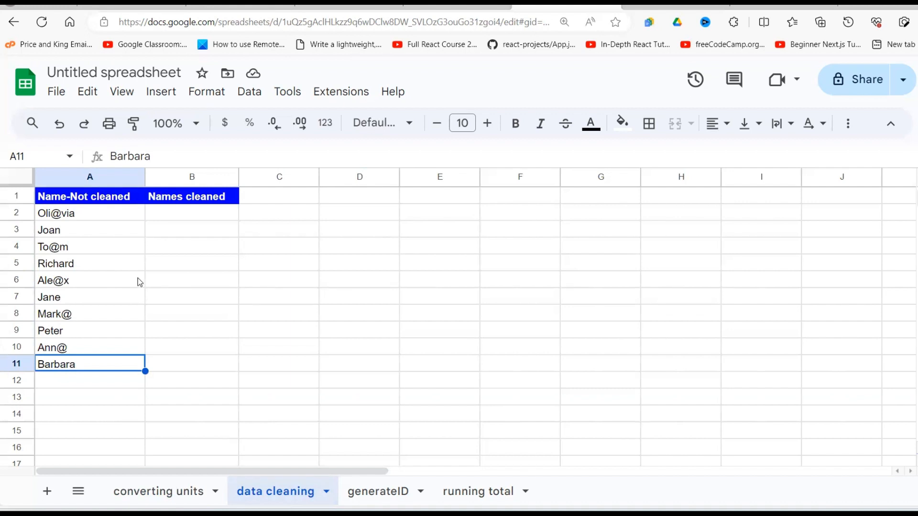
Start a MAP formula in cell B2 of the data cleaning sheet with the uncleaned names A2:A11 as its array.
{"action": "left_click", "coordinate": [204, 217]}
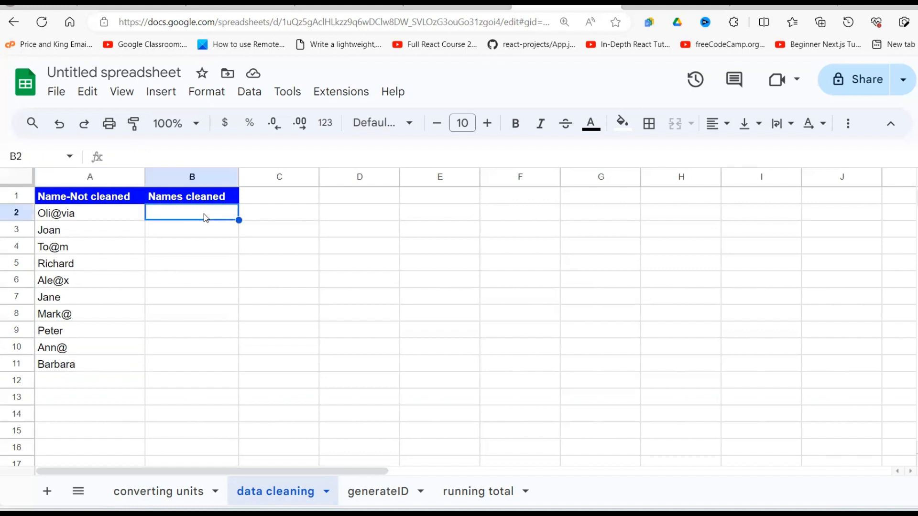
{"action": "type", "text": "=map("}
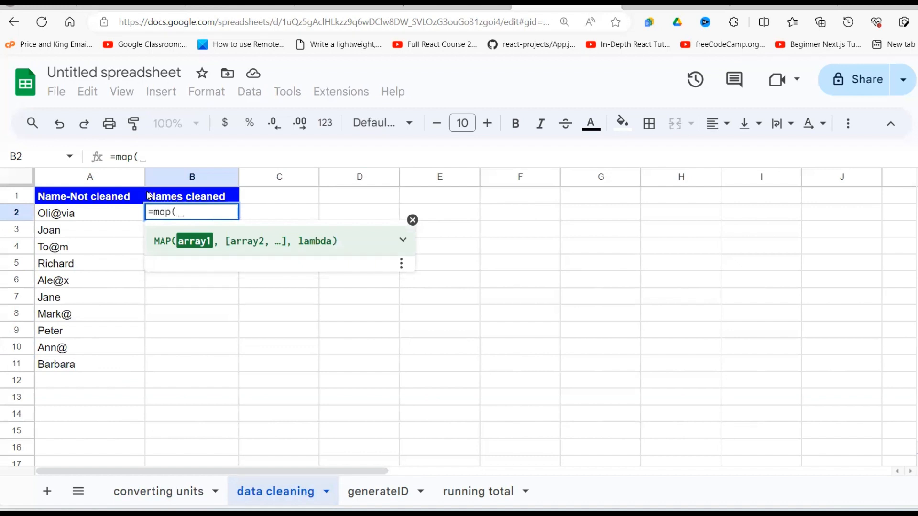
{"action": "left_click_drag", "start_coordinate": [91, 214], "coordinate": [101, 365]}
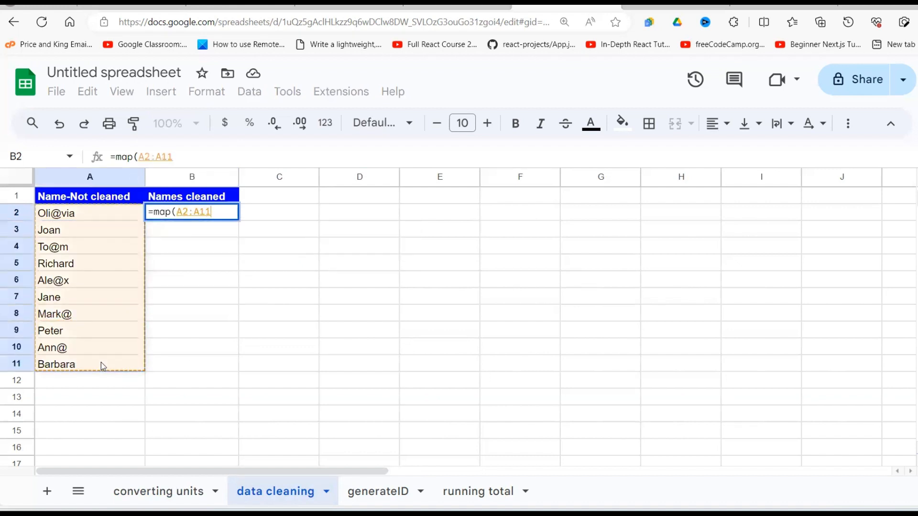
{"action": "type", "text": ","}
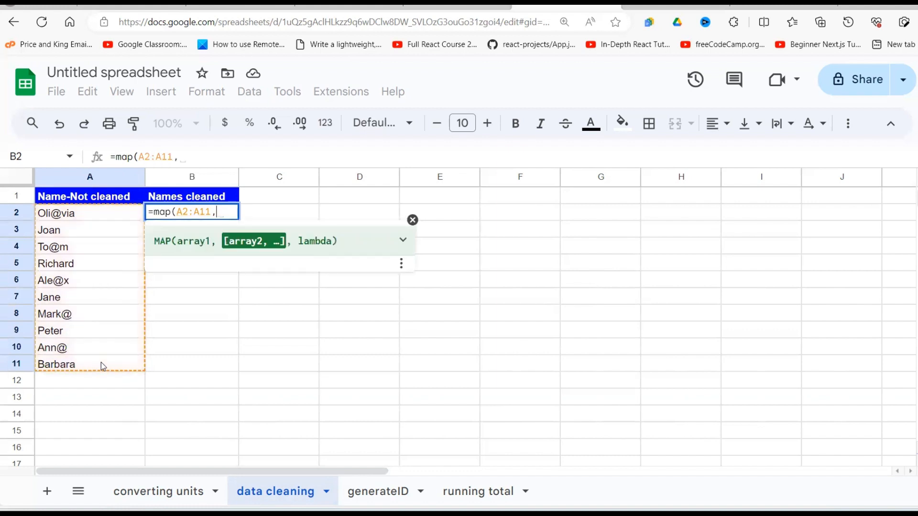
Add a LAMBDA to the B2 MAP formula with rowvalp as its parameter name.
{"action": "type", "text": "lambda"}
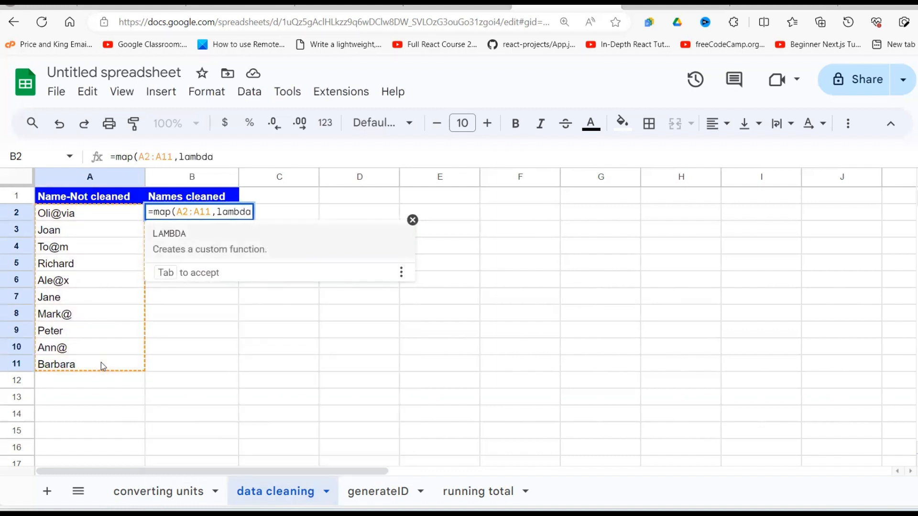
{"action": "type", "text": "("}
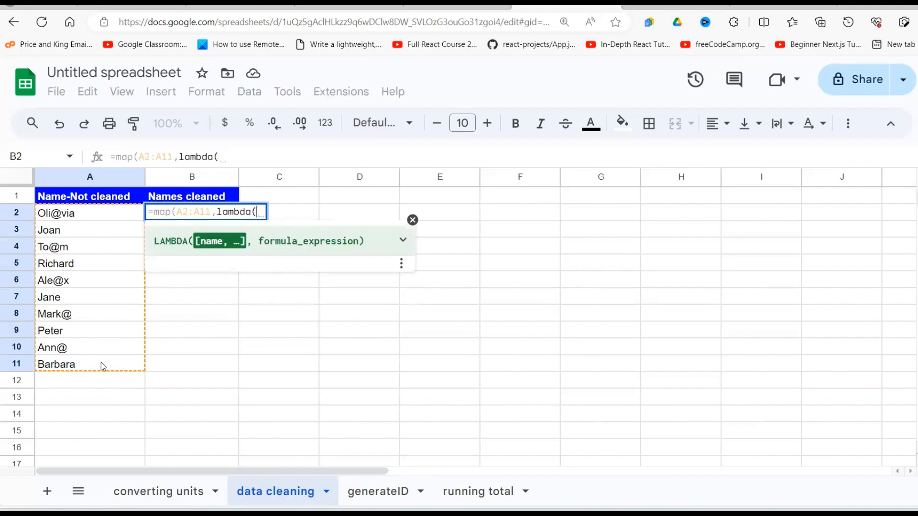
{"action": "type", "text": "row"}
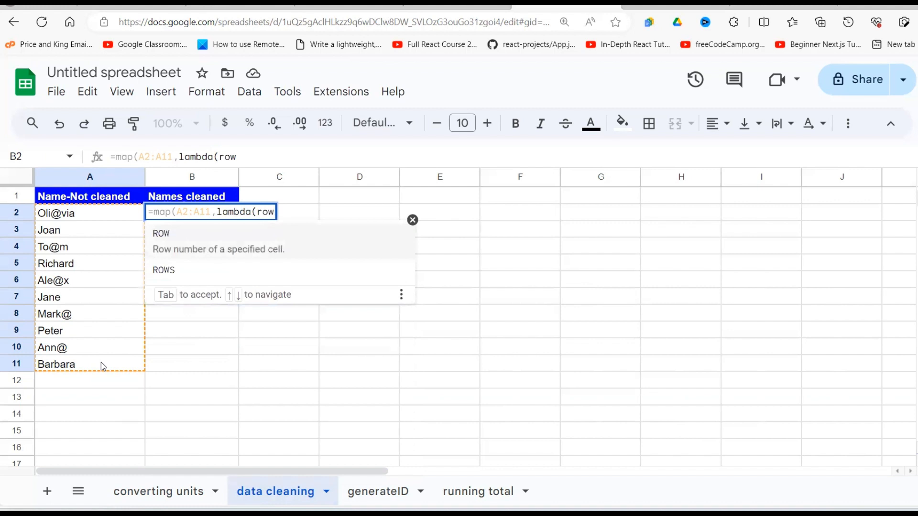
{"action": "type", "text": "val"}
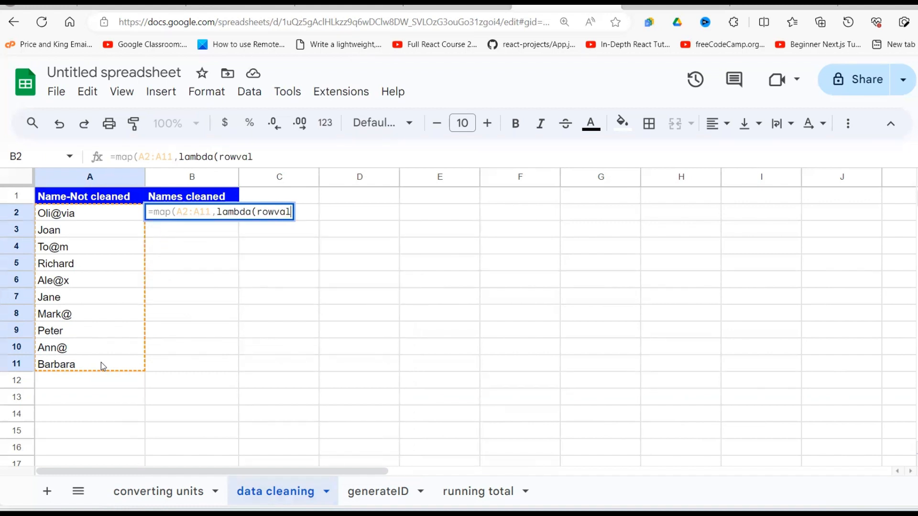
{"action": "type", "text": "p"}
{"action": "type", "text": ","}
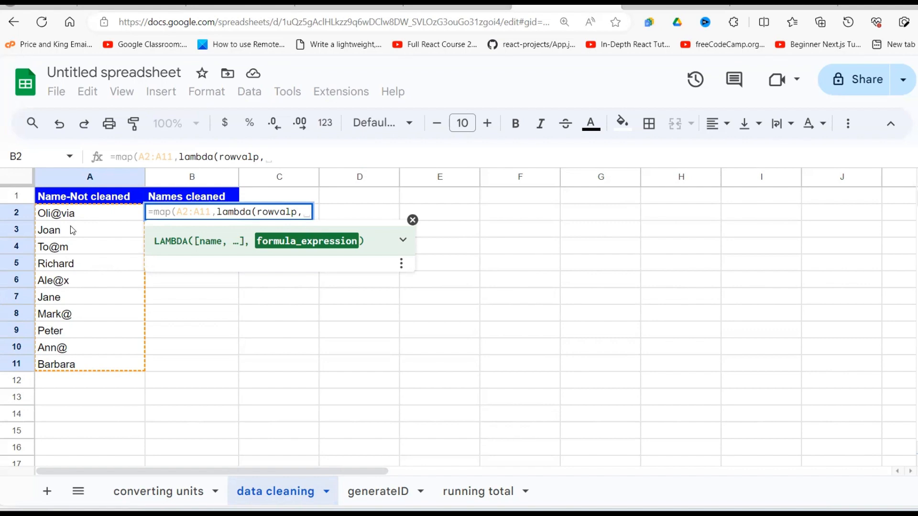
Begin the LAMBDA expression in B2 with a SUBSTITUTE function that uses rowvalp as its text to search.
{"action": "type", "text": "subst"}
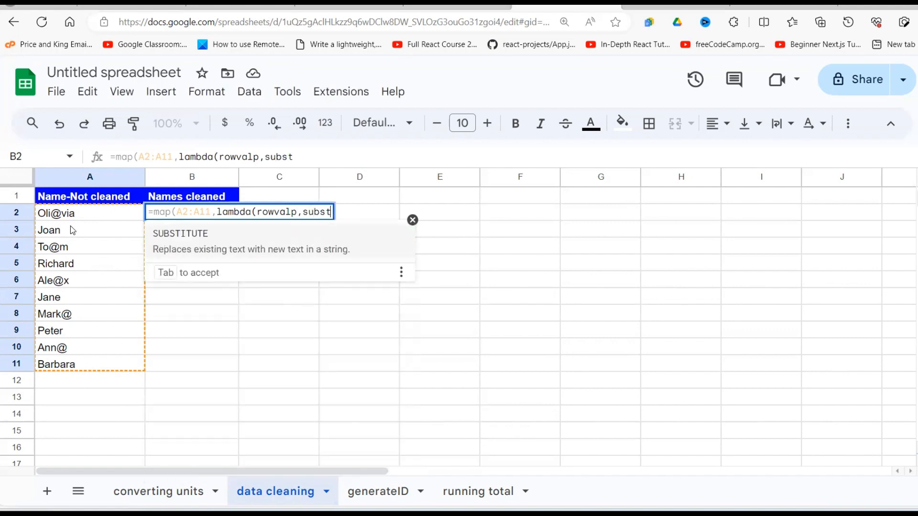
{"action": "type", "text": "itute"}
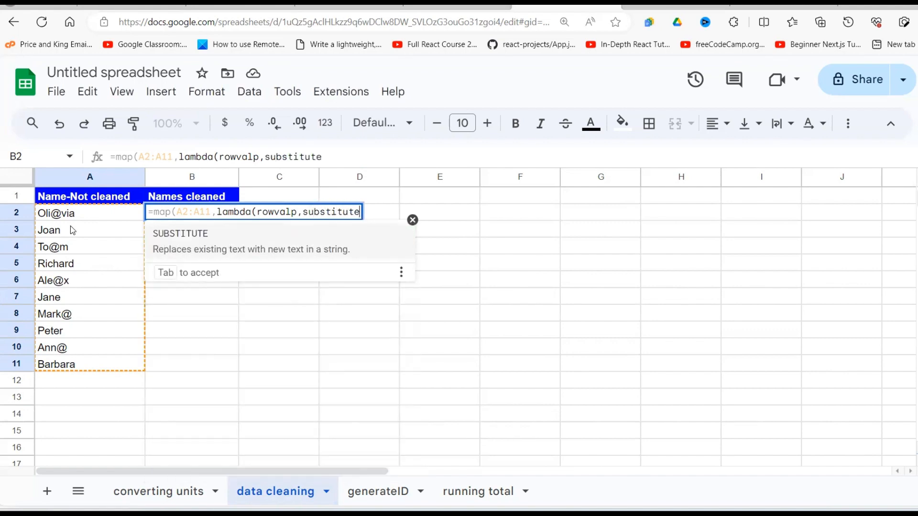
{"action": "type", "text": "("}
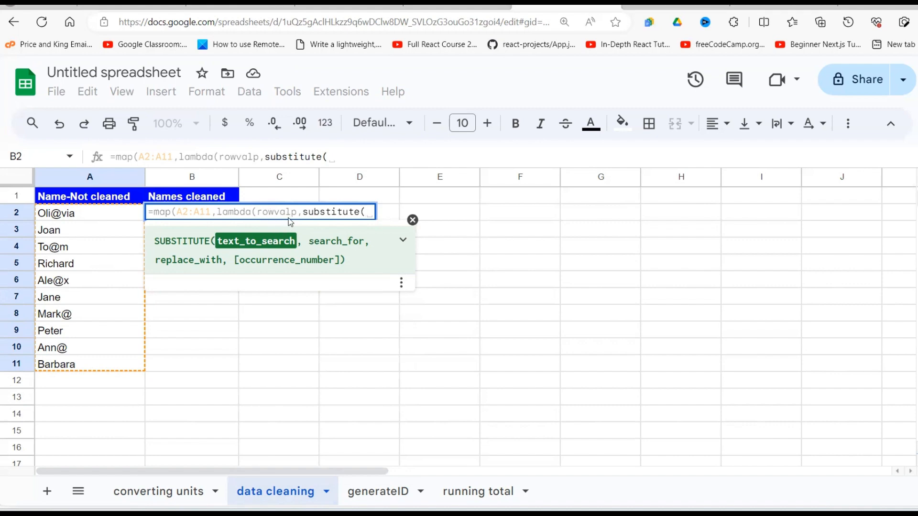
{"action": "type", "text": "rowv"}
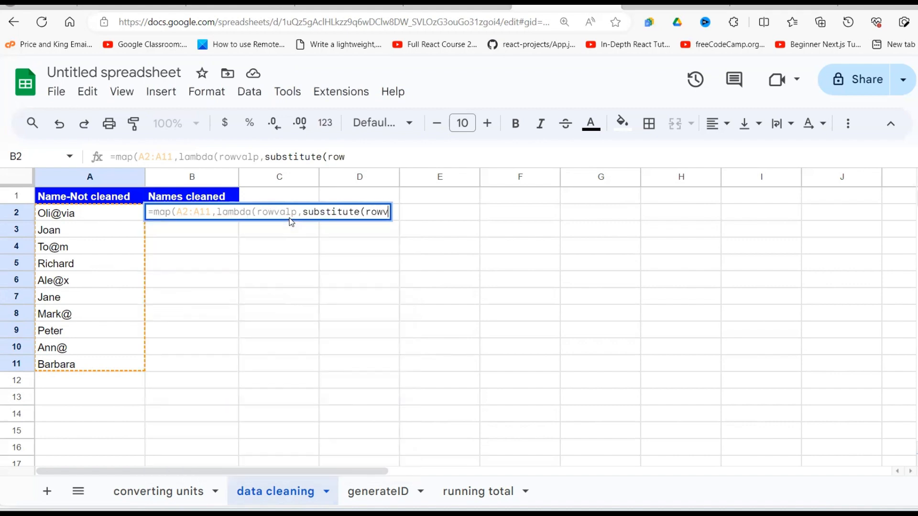
{"action": "type", "text": "alp,"}
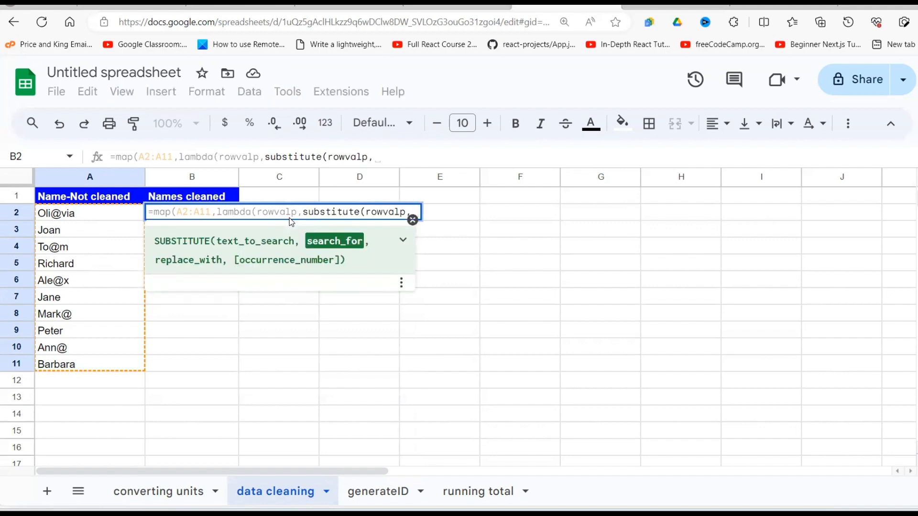
Make SUBSTITUTE replace "@" with an empty string, then close and enter the B2 formula.
{"action": "type", "text": "\""}
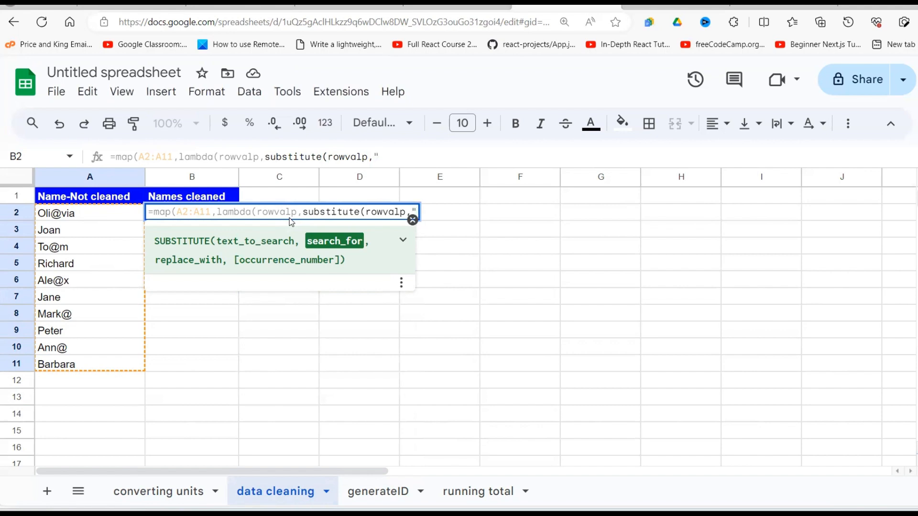
{"action": "type", "text": "@\","}
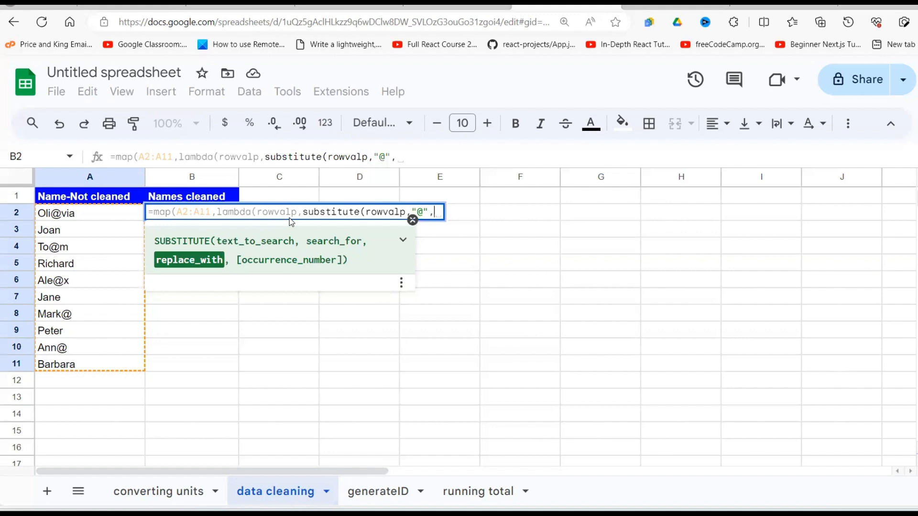
{"action": "type", "text": "\"\""}
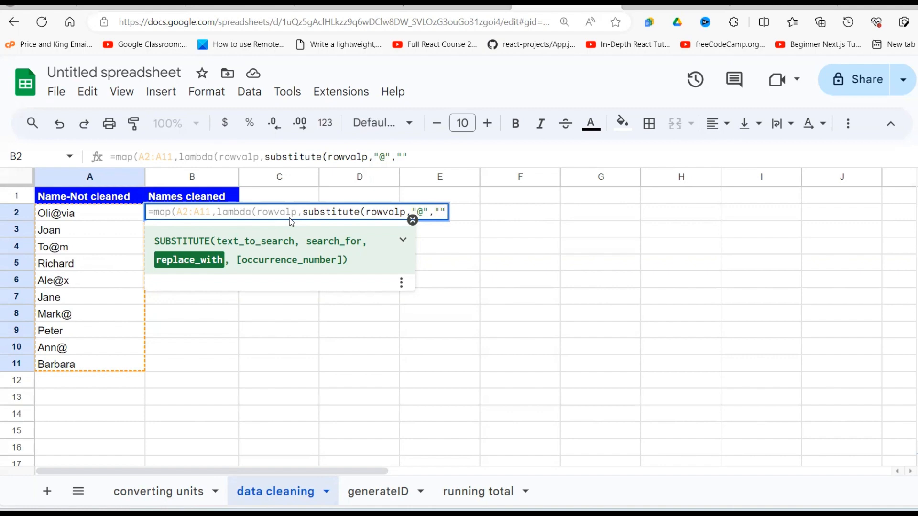
{"action": "type", "text": ")"}
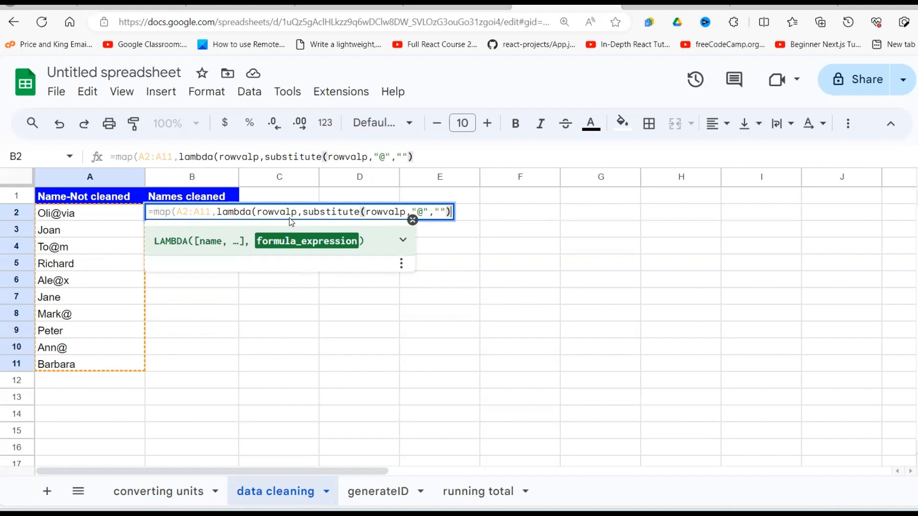
{"action": "type", "text": ")"}
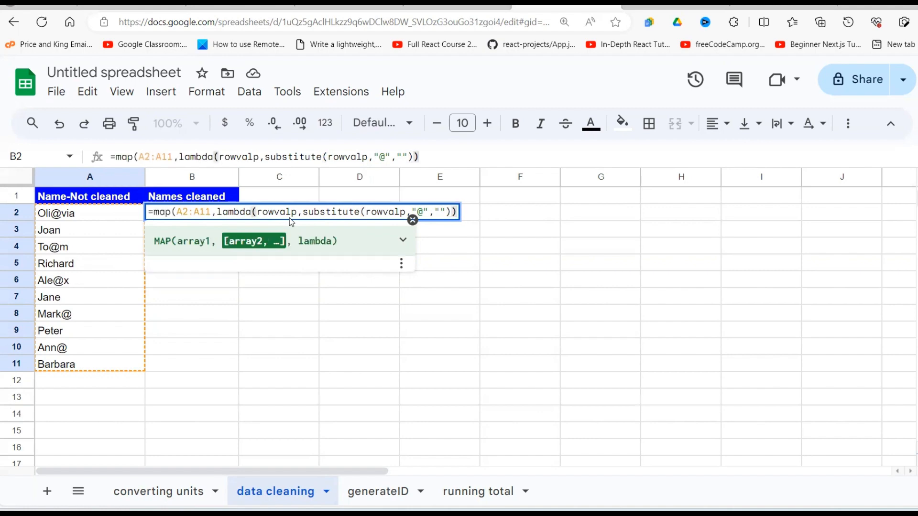
{"action": "type", "text": ")"}
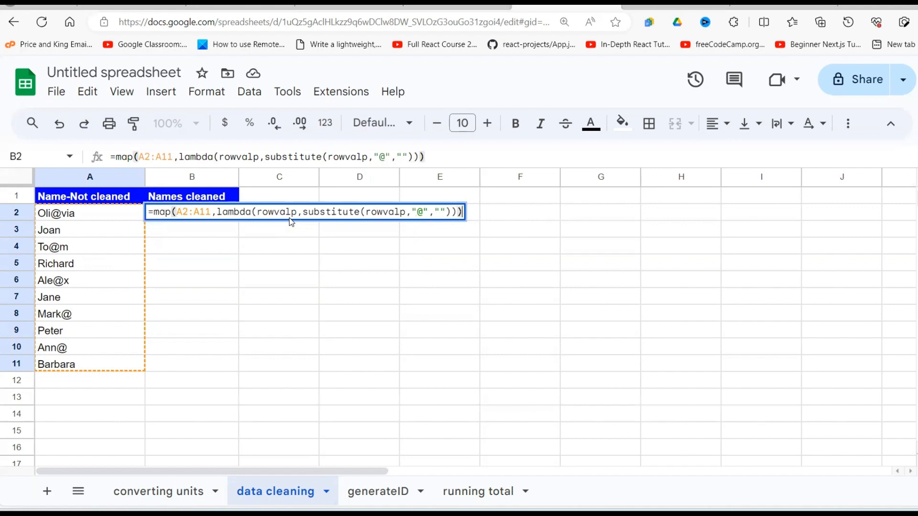
{"action": "key", "text": "Return"}
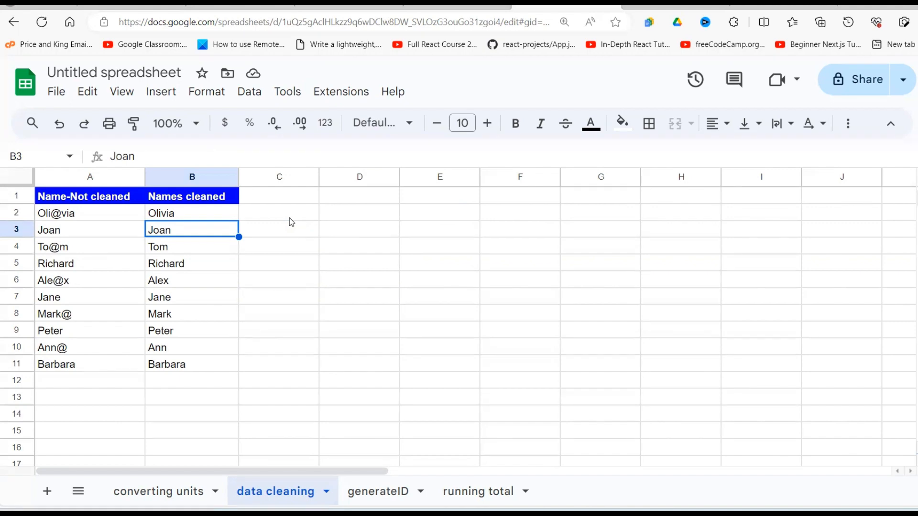
On the generateID sheet, start a MAP formula in cell B3 with A3:A13 as its array.
{"action": "left_click", "coordinate": [376, 495]}
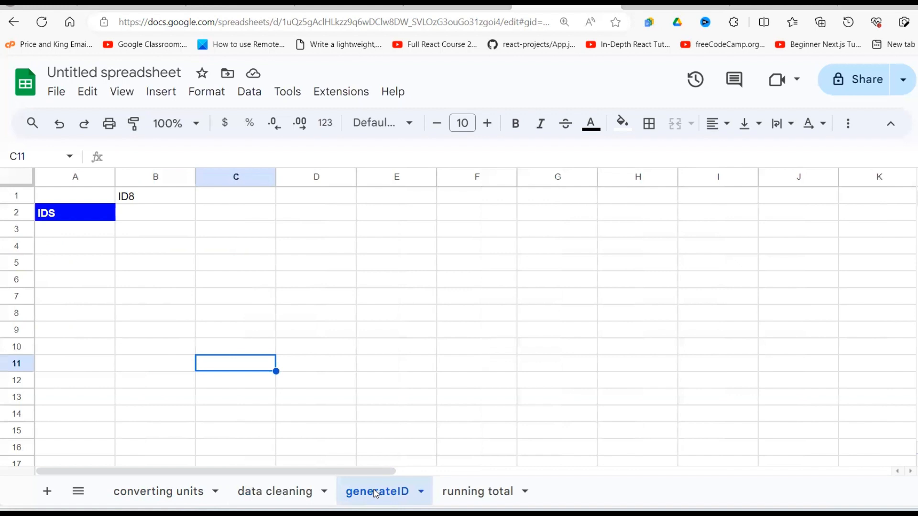
{"action": "left_click", "coordinate": [154, 197]}
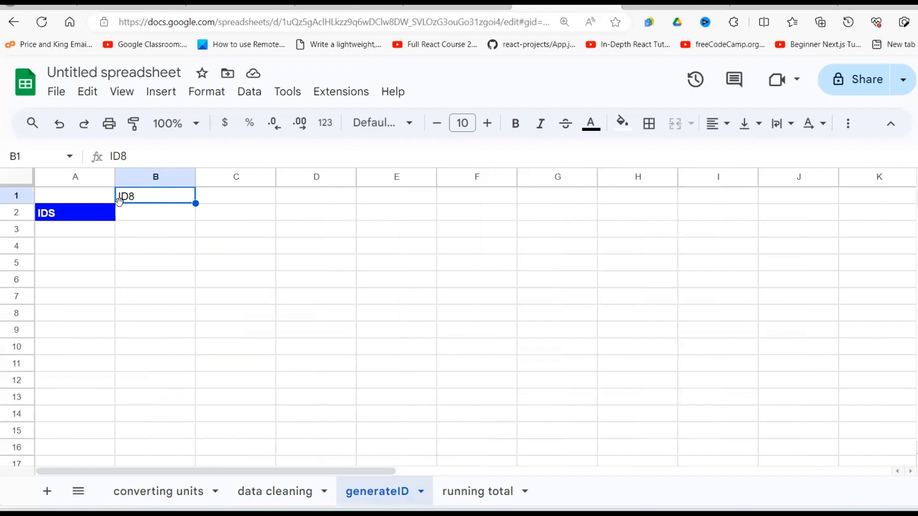
{"action": "left_click", "coordinate": [161, 237]}
{"action": "type", "text": "="}
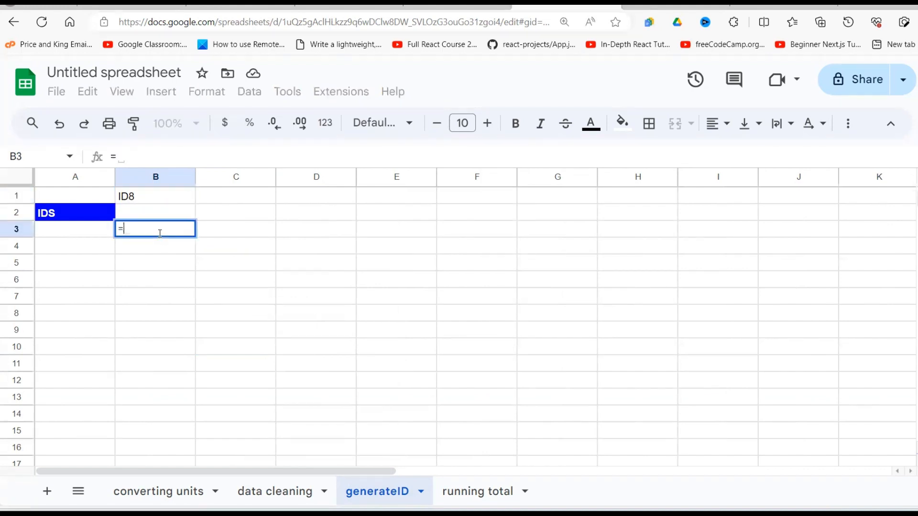
{"action": "type", "text": "map"}
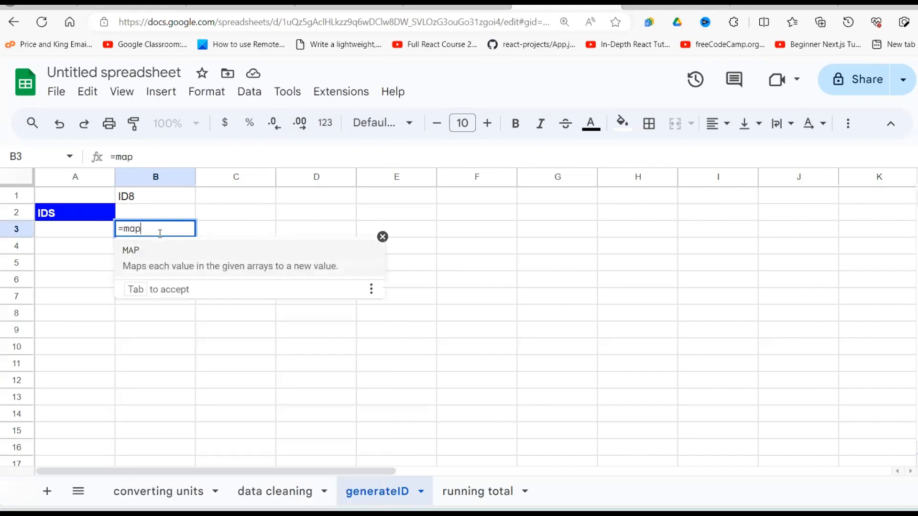
{"action": "type", "text": "("}
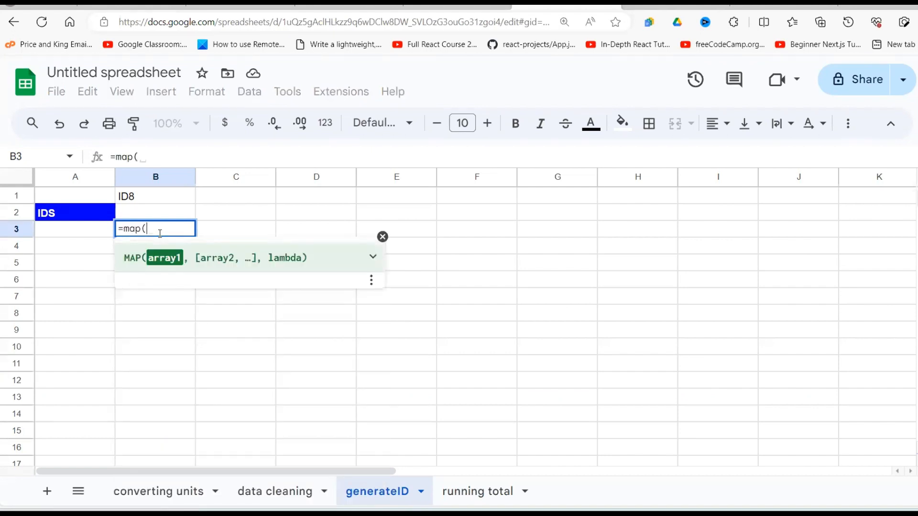
{"action": "left_click_drag", "start_coordinate": [93, 232], "coordinate": [90, 397]}
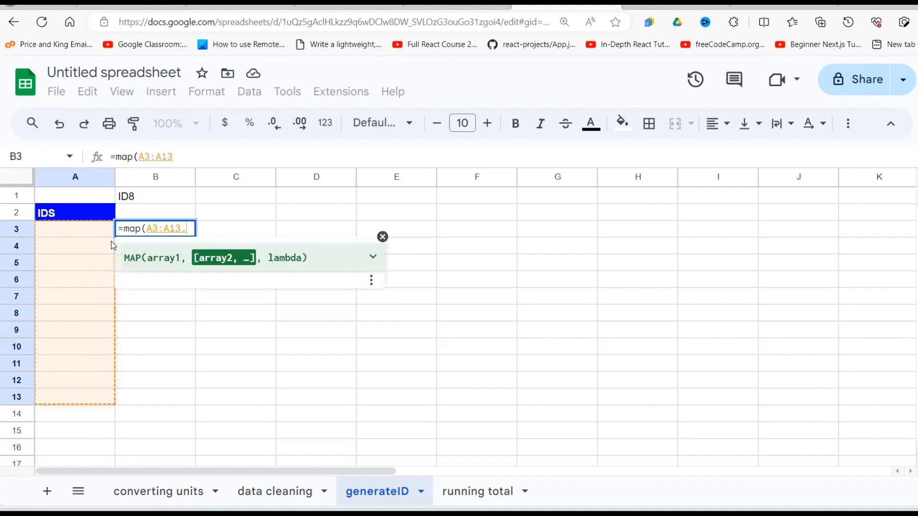
{"action": "type", "text": ","}
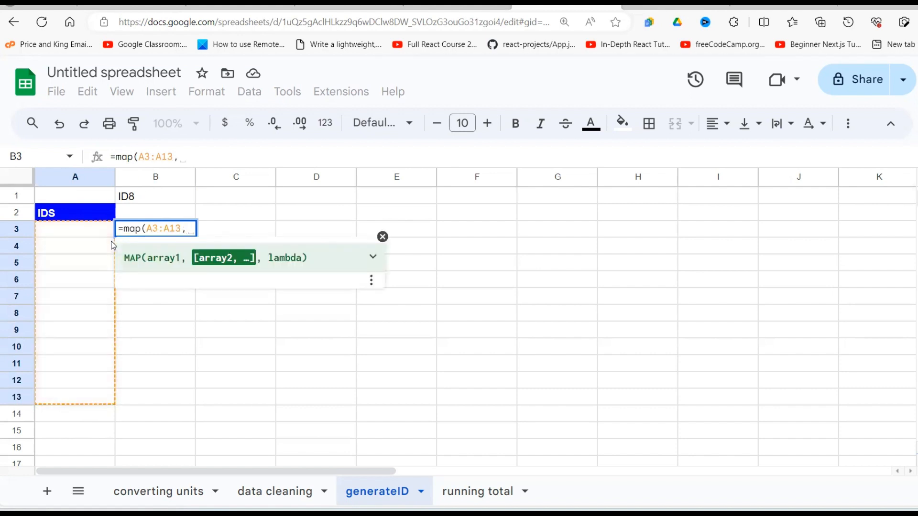
Add a LAMBDA to the B3 MAP formula with row as its parameter name.
{"action": "type", "text": "lambda("}
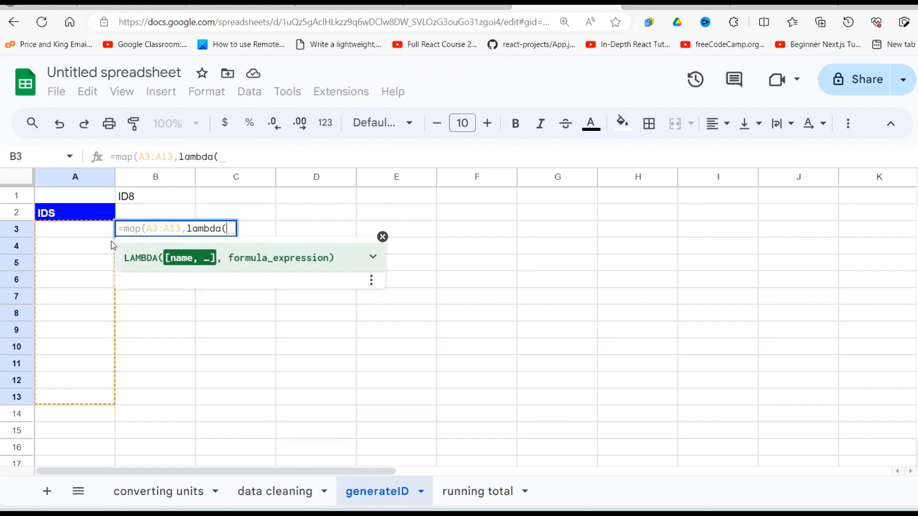
{"action": "type", "text": "row"}
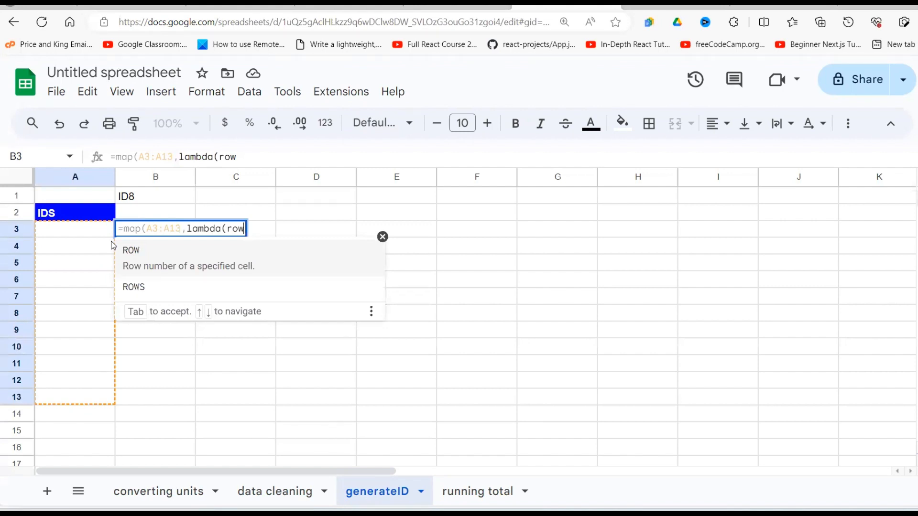
{"action": "type", "text": ", "}
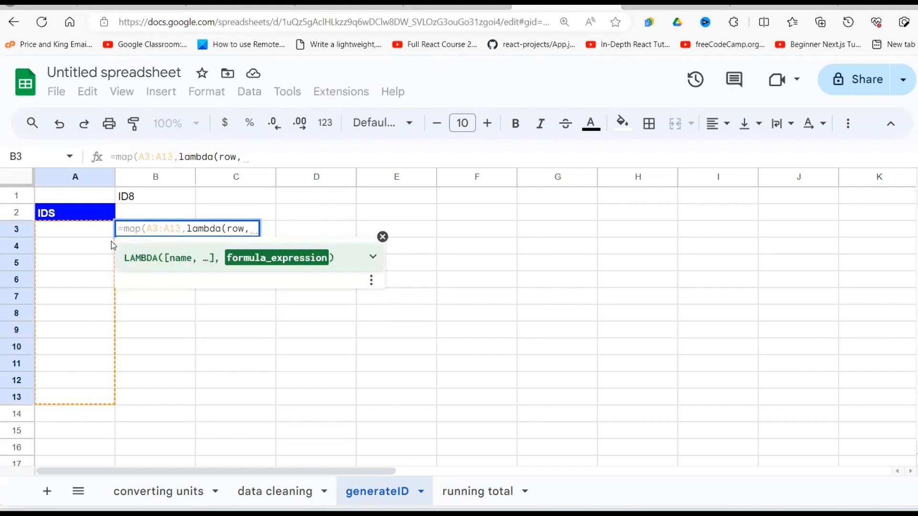
Set the LAMBDA expression in B3 to "ID"&ROW(row), then close and enter the formula.
{"action": "type", "text": "\""}
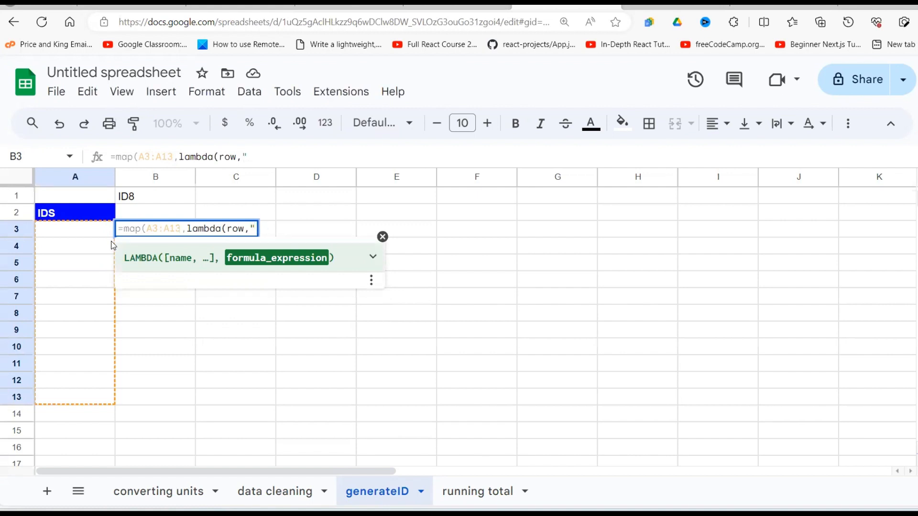
{"action": "type", "text": "ID\"&"}
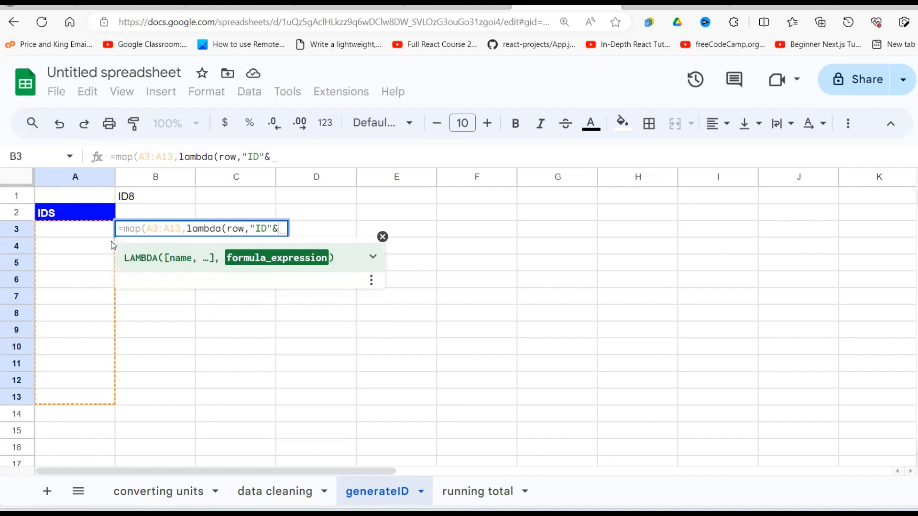
{"action": "type", "text": "RO"}
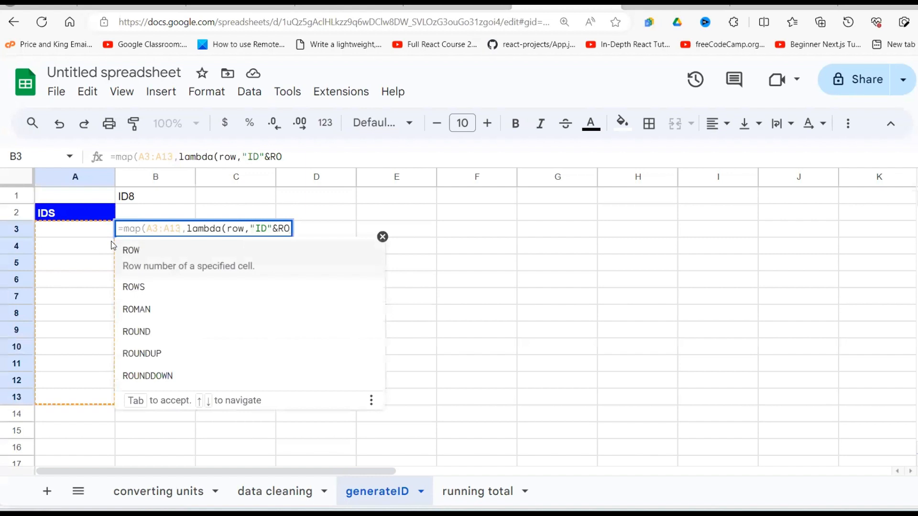
{"action": "type", "text": "W("}
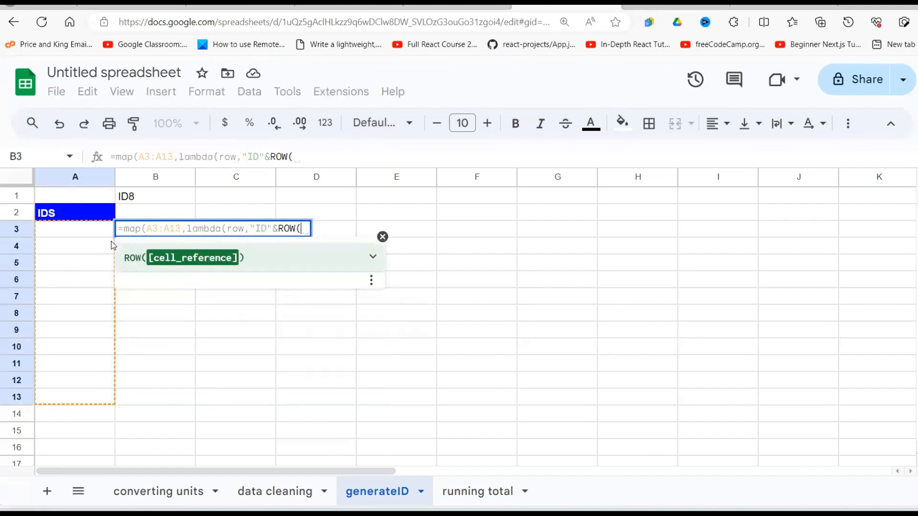
{"action": "type", "text": "RO"}
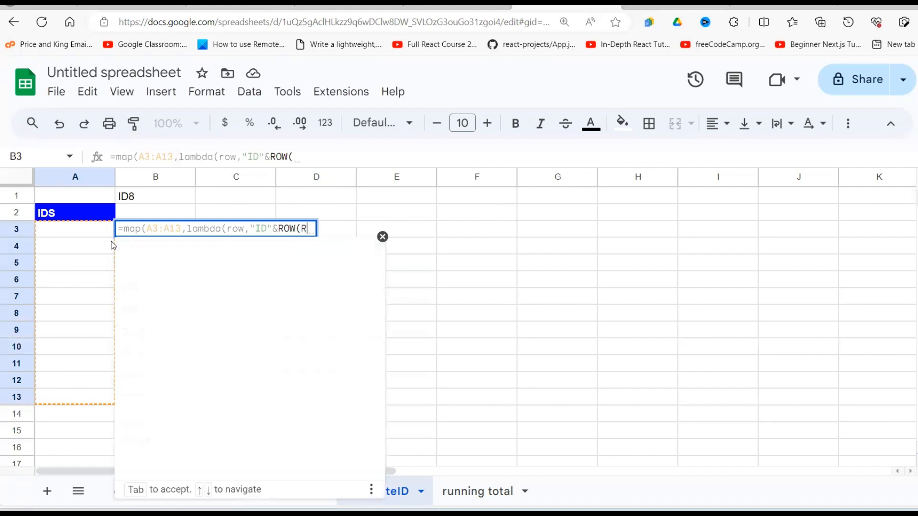
{"action": "key", "text": "BackSpace"}
{"action": "key", "text": "BackSpace"}
{"action": "type", "text": "ro"}
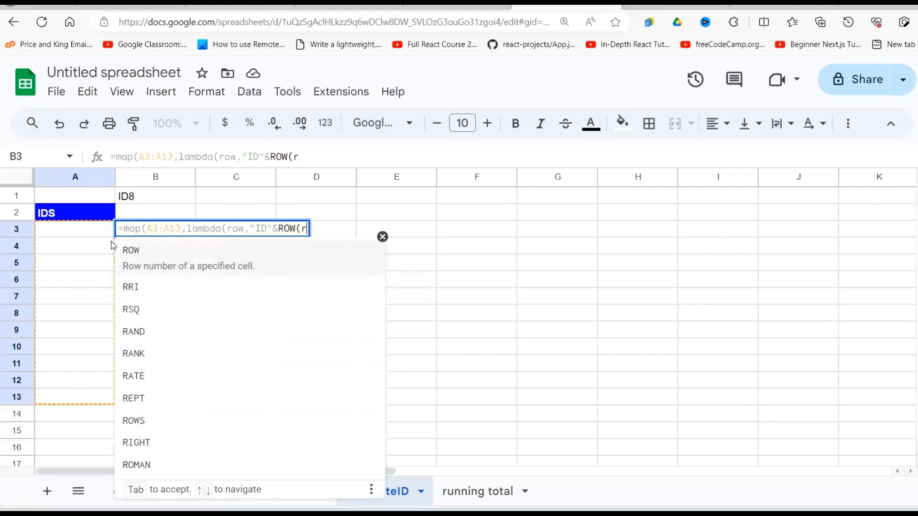
{"action": "type", "text": "w"}
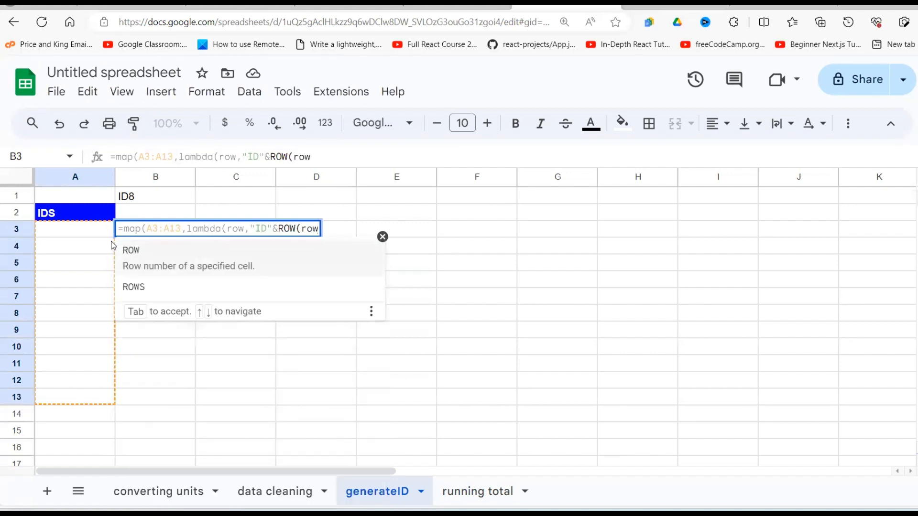
{"action": "type", "text": ")"}
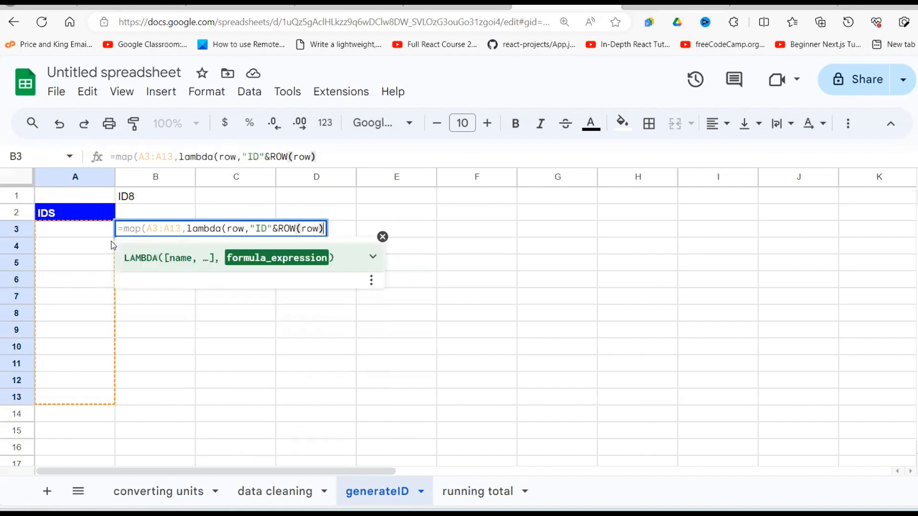
{"action": "type", "text": ")"}
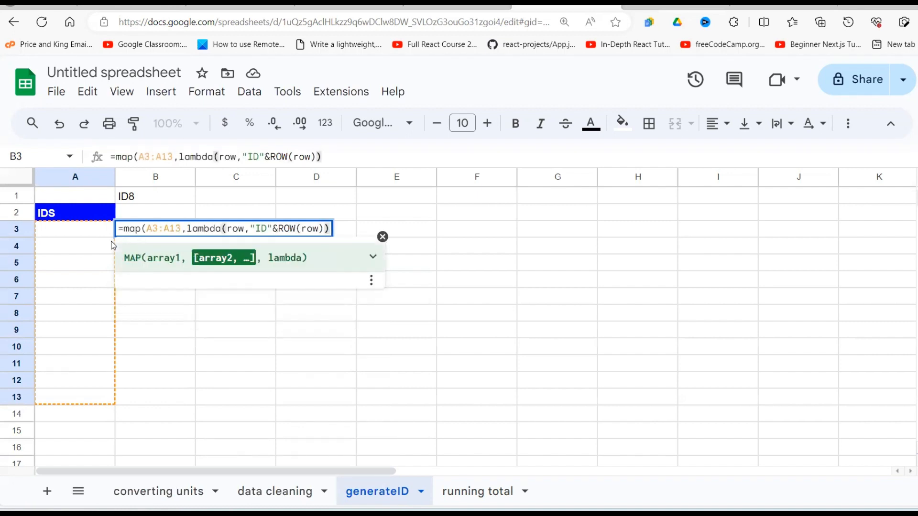
{"action": "type", "text": ")"}
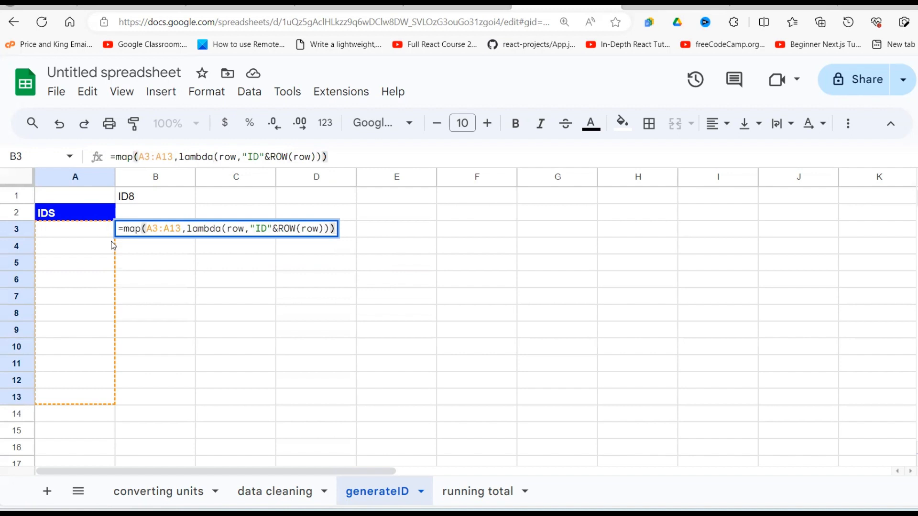
{"action": "key", "text": "Return"}
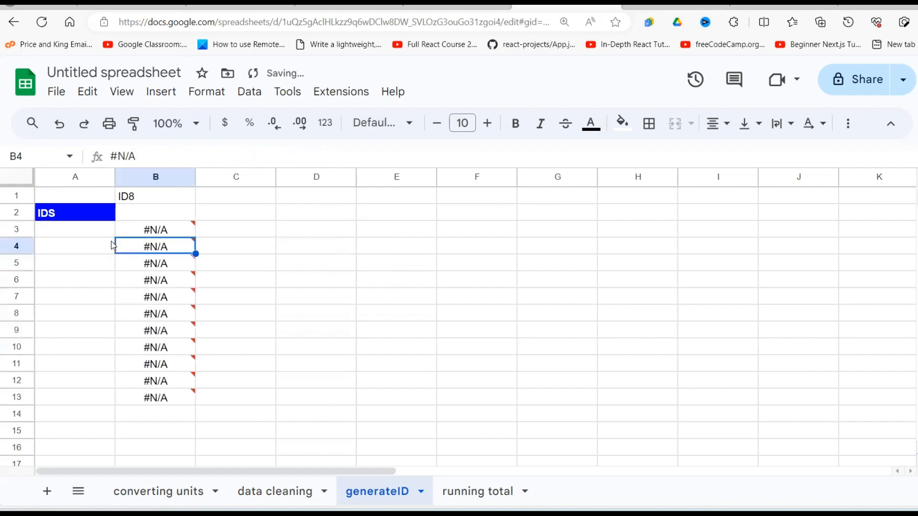
Rename the LAMBDA parameter in the B3 formula to rowp, both in its declaration and inside ROW, and enter the formula.
{"action": "left_click", "coordinate": [166, 230]}
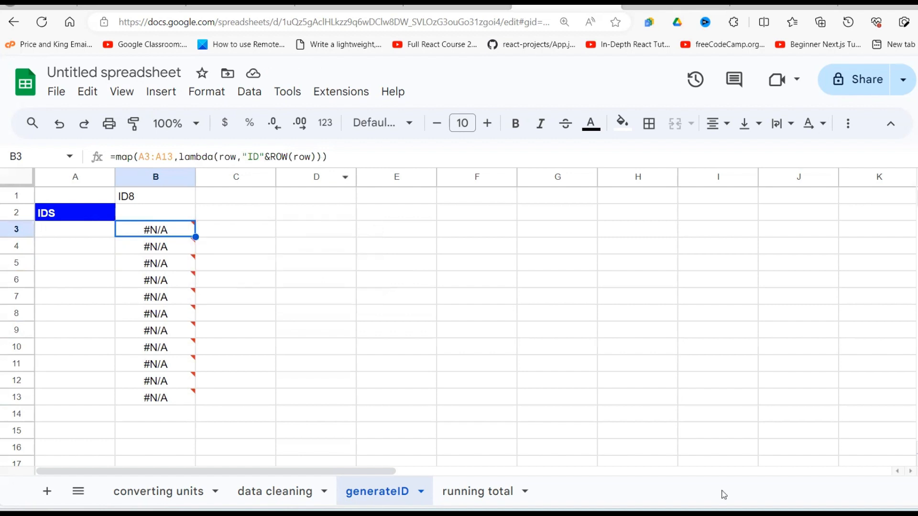
{"action": "left_click", "coordinate": [237, 160]}
{"action": "type", "text": "p"}
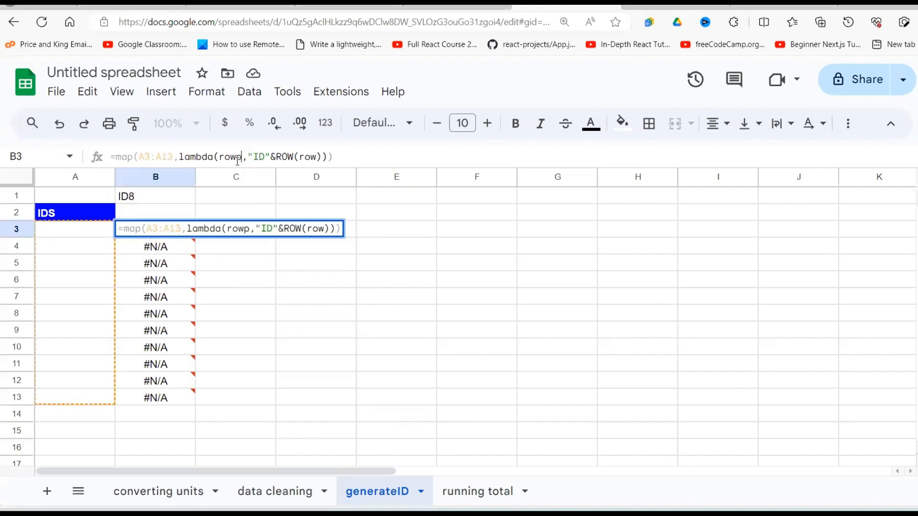
{"action": "left_click", "coordinate": [318, 158]}
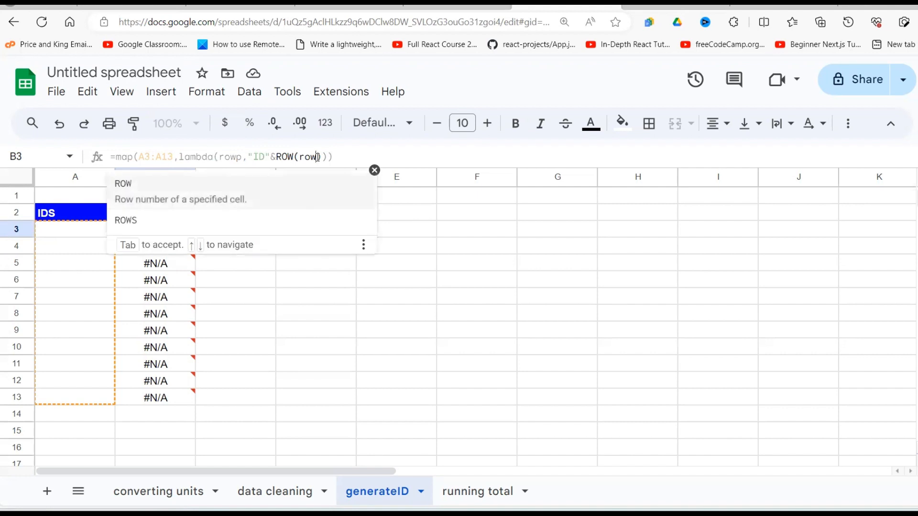
{"action": "type", "text": "p"}
{"action": "key", "text": "Return"}
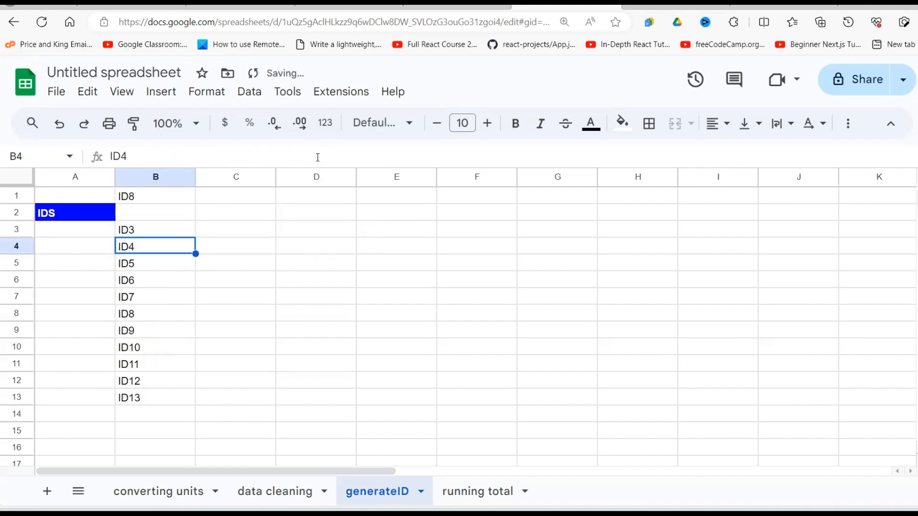
{"action": "left_click", "coordinate": [148, 228]}
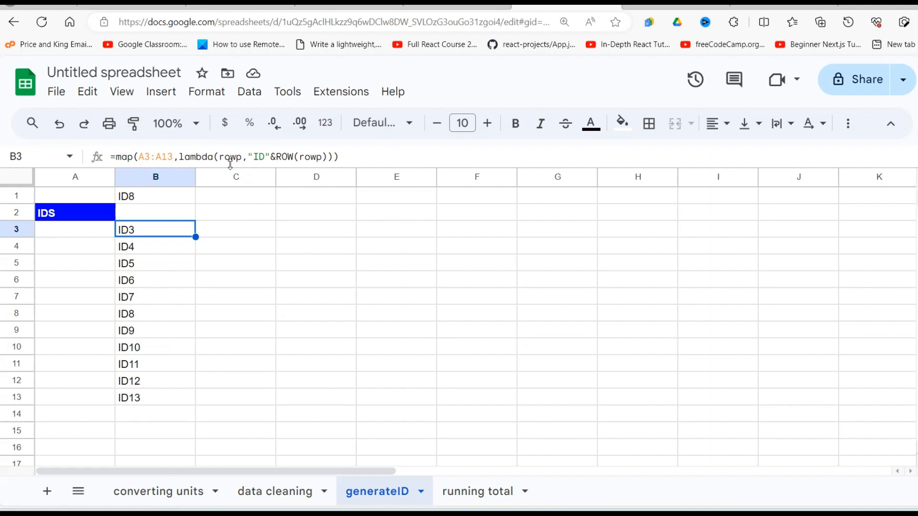
Enter =row(A3) in C3, accept the suggested autofill down to C13, and compare the row numbers with the IDs in column B.
{"action": "left_click", "coordinate": [256, 215]}
{"action": "left_click", "coordinate": [236, 234]}
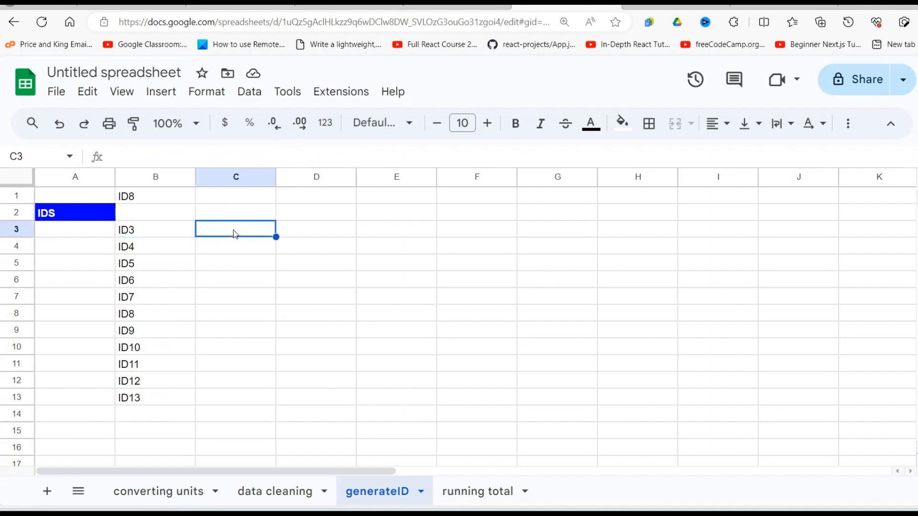
{"action": "type", "text": "=row"}
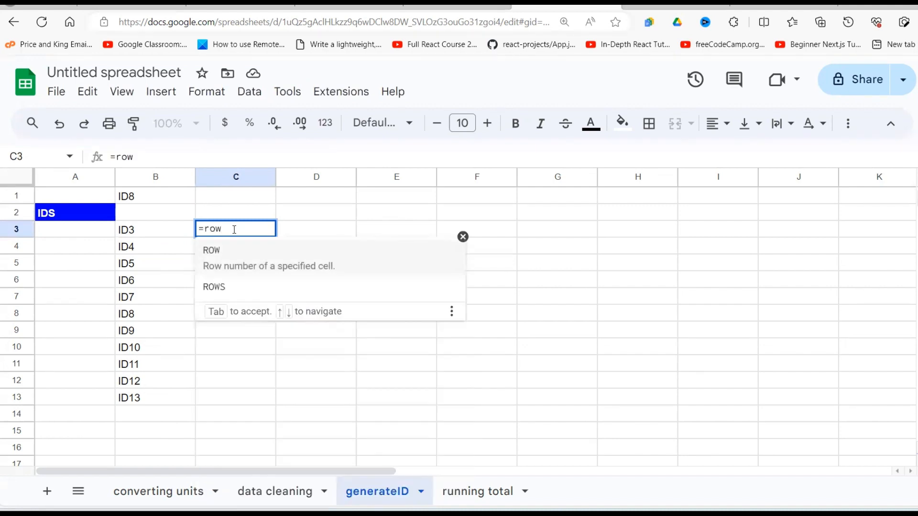
{"action": "type", "text": "("}
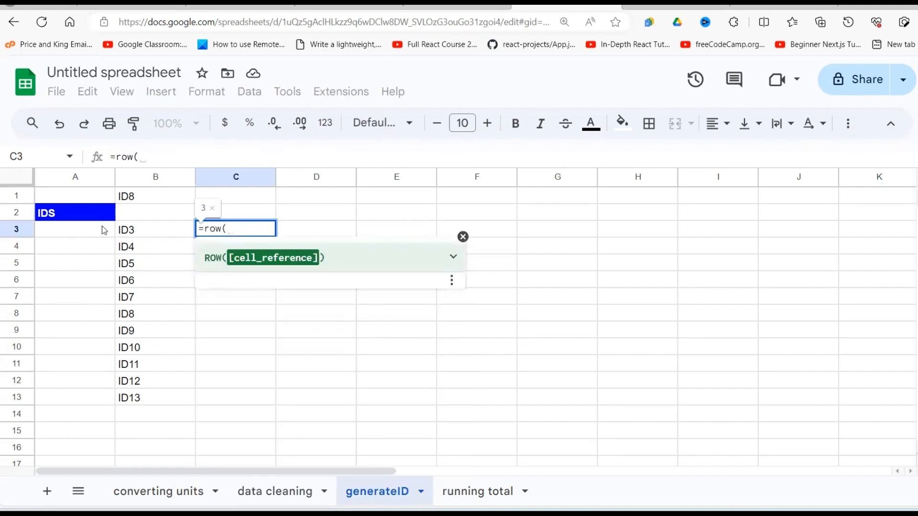
{"action": "left_click", "coordinate": [77, 228]}
{"action": "type", "text": ")"}
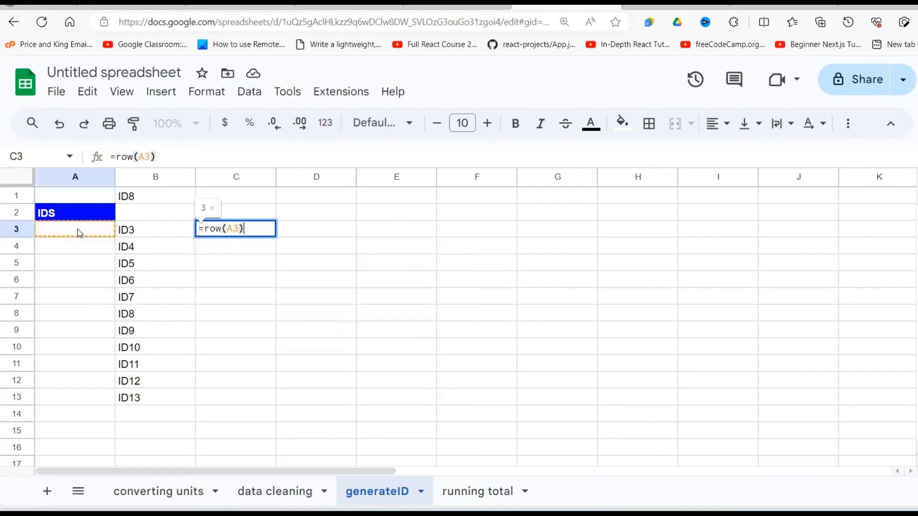
{"action": "key", "text": "Return"}
{"action": "left_click", "coordinate": [293, 349]}
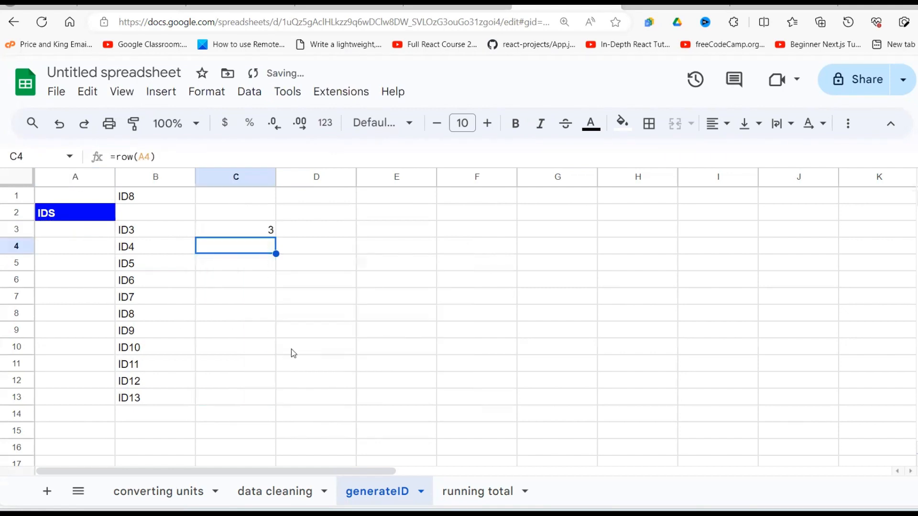
{"action": "left_click_drag", "start_coordinate": [263, 230], "coordinate": [261, 398]}
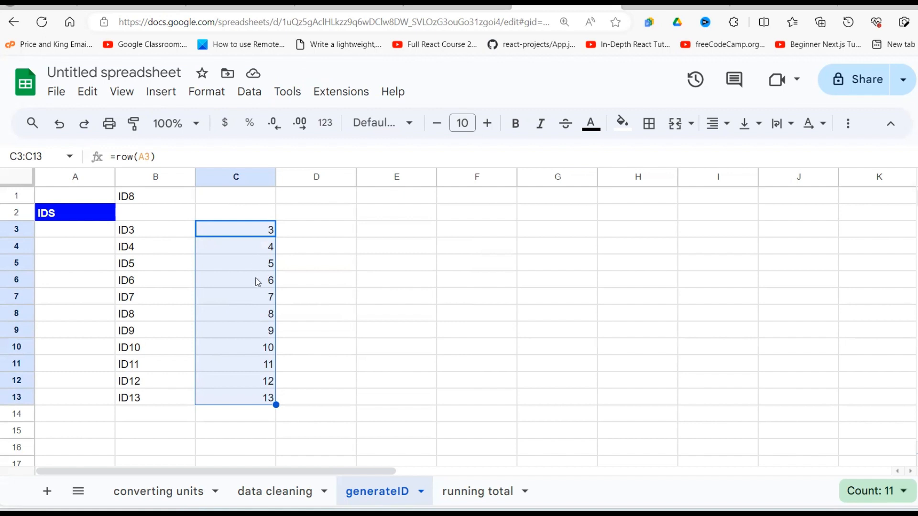
{"action": "left_click_drag", "start_coordinate": [139, 235], "coordinate": [147, 412]}
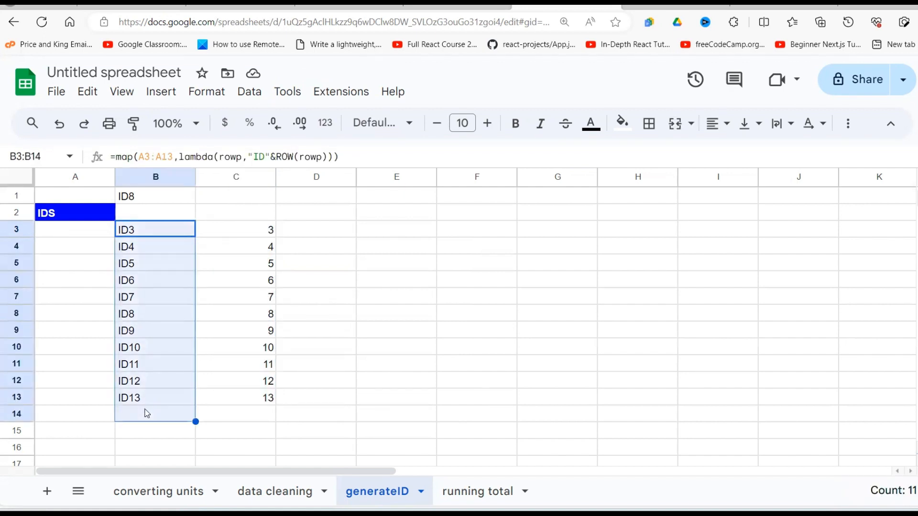
{"action": "left_click", "coordinate": [258, 248]}
{"action": "left_click", "coordinate": [258, 229]}
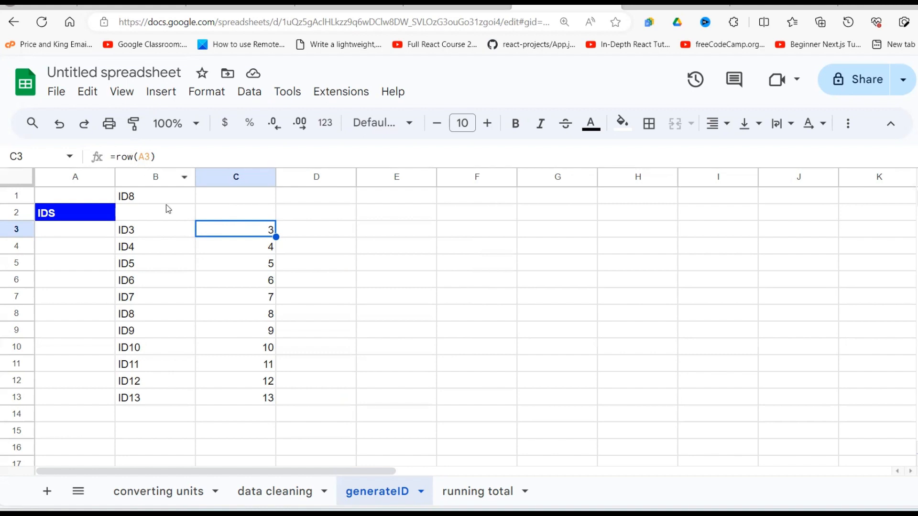
{"action": "left_click", "coordinate": [332, 230]}
{"action": "type", "text": "=row"}
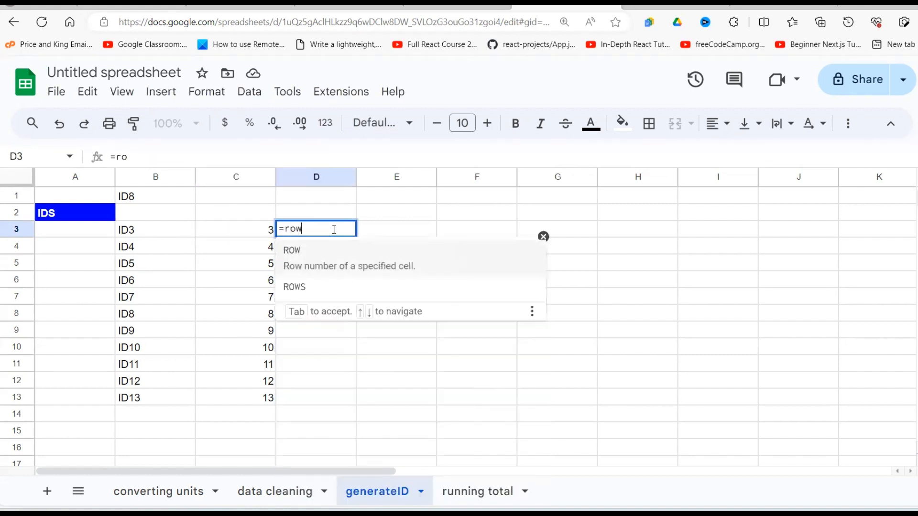
{"action": "type", "text": "("}
{"action": "left_click_drag", "start_coordinate": [155, 229], "coordinate": [156, 398]}
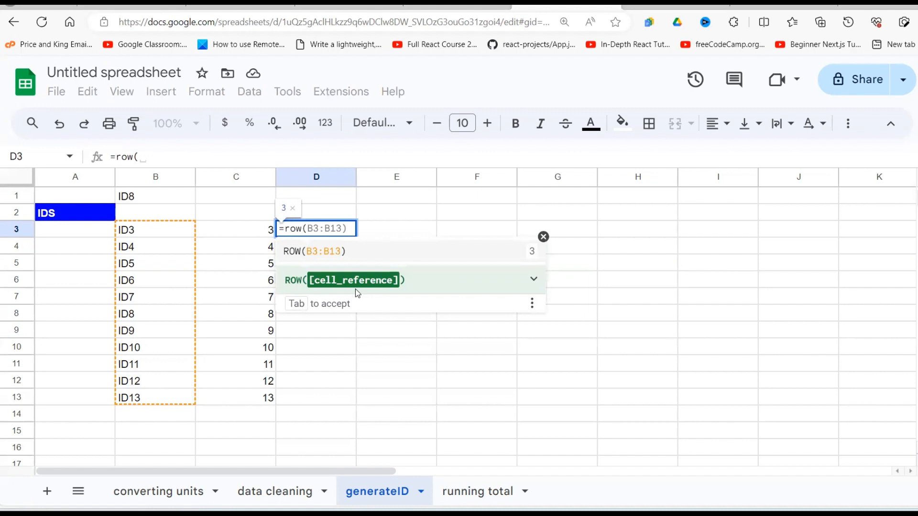
{"action": "key", "text": "BackSpace"}
{"action": "key", "text": "BackSpace"}
{"action": "key", "text": "BackSpace"}
{"action": "key", "text": "BackSpace"}
{"action": "key", "text": "BackSpace"}
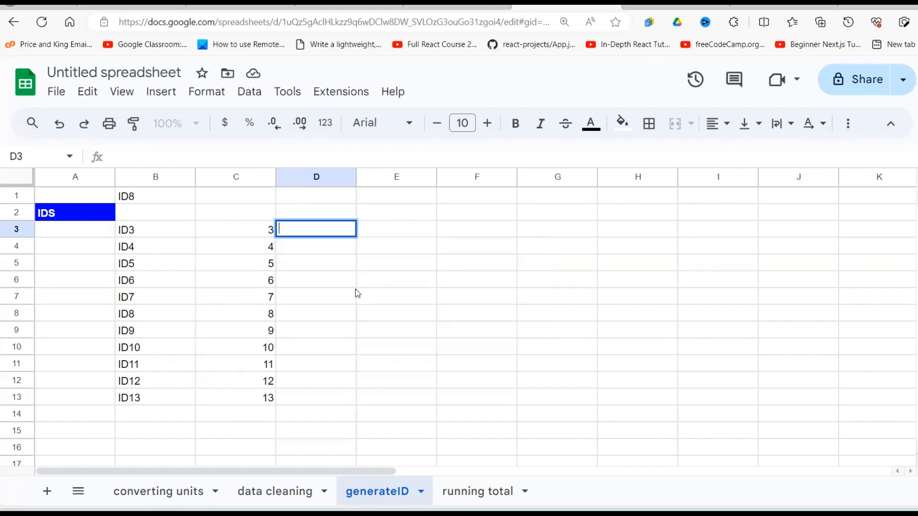
{"action": "key", "text": "Return"}
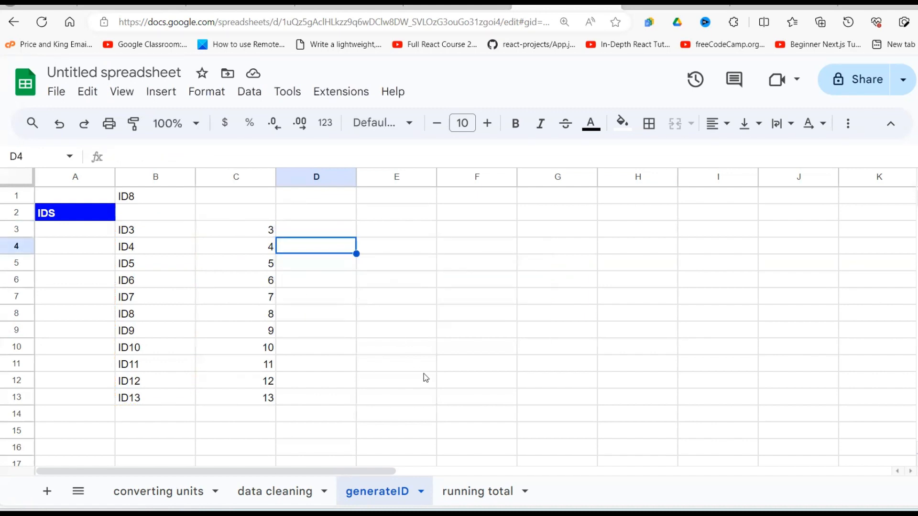
On the running total sheet, enter =RANDBETWEEN(100,900) in B3 and accept the suggested autofill down to B12.
{"action": "left_click", "coordinate": [480, 492]}
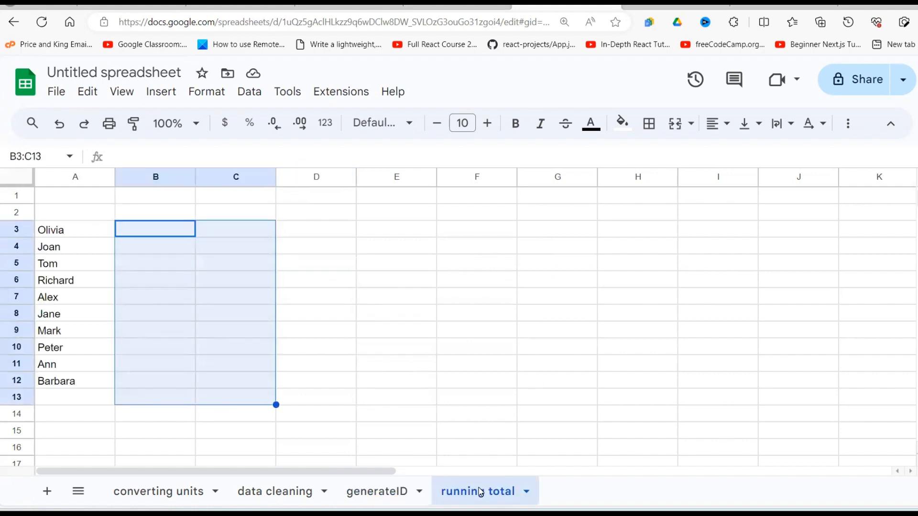
{"action": "left_click", "coordinate": [267, 367]}
{"action": "left_click", "coordinate": [156, 297]}
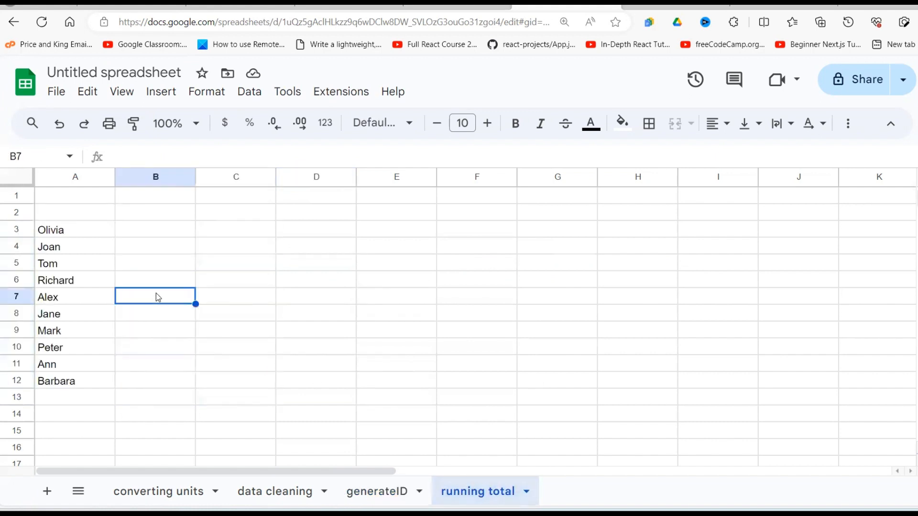
{"action": "left_click", "coordinate": [123, 233]}
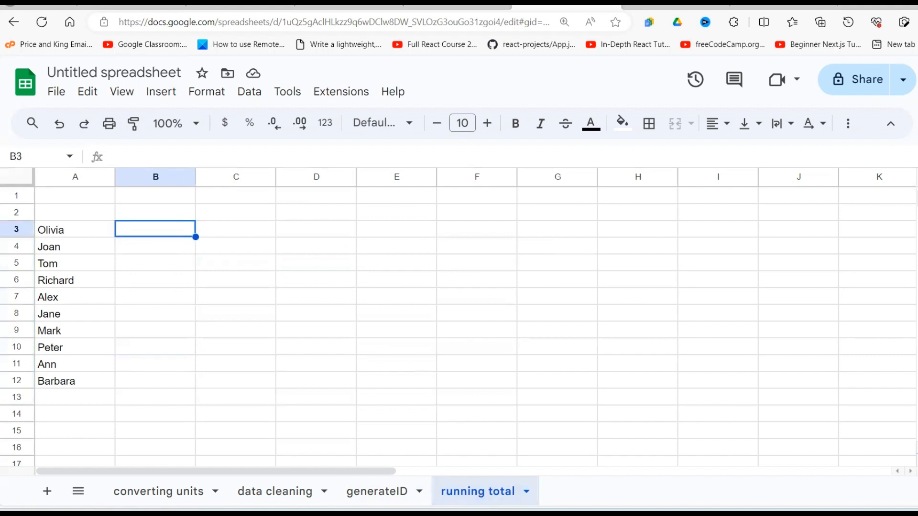
{"action": "type", "text": "=rand"}
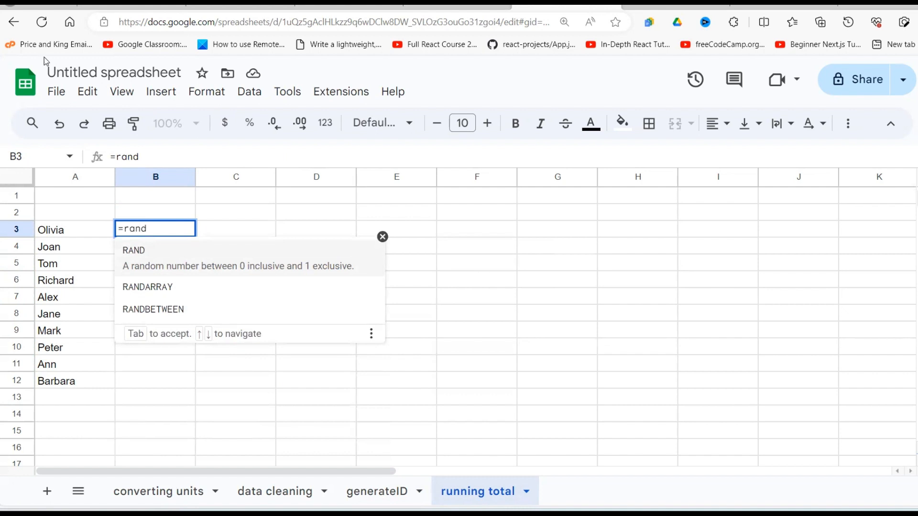
{"action": "left_click", "coordinate": [164, 310]}
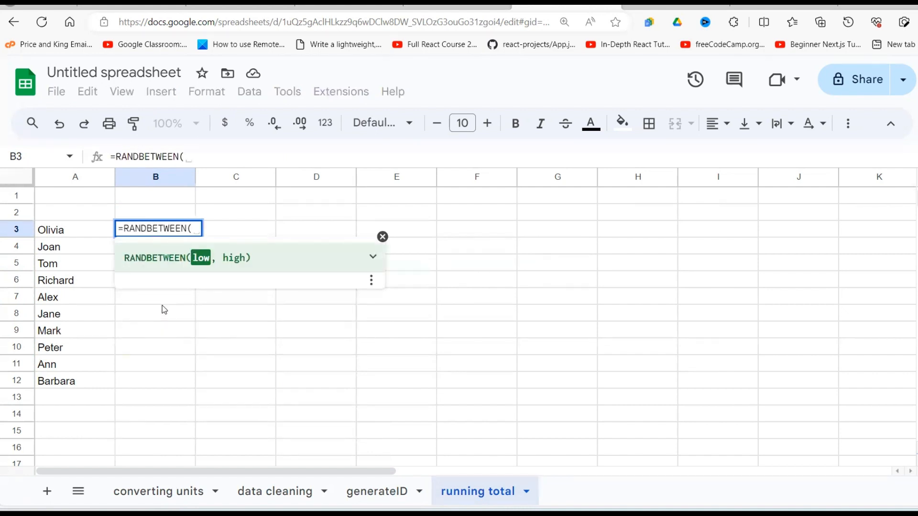
{"action": "type", "text": "100,"}
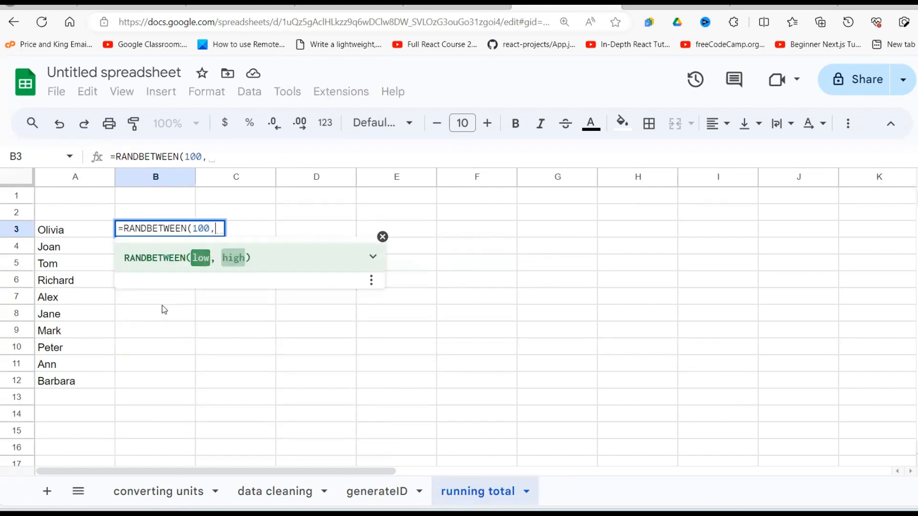
{"action": "type", "text": "900)"}
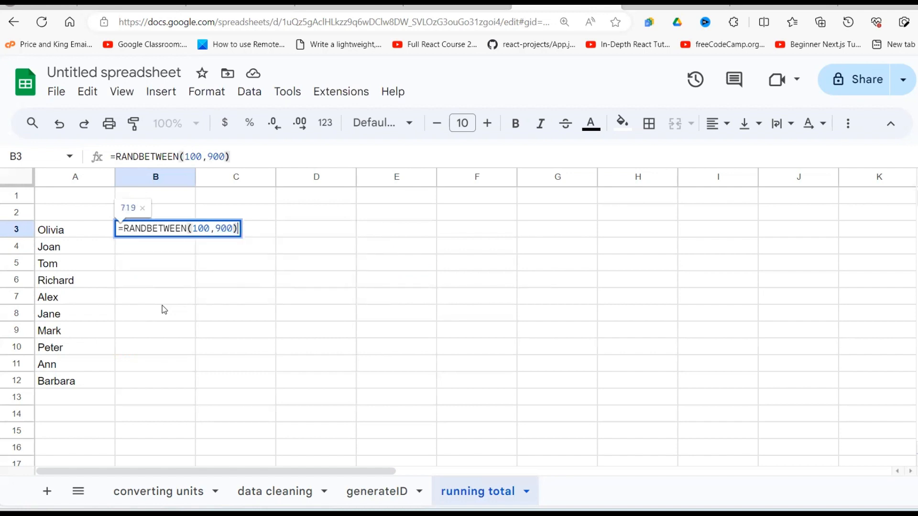
{"action": "key", "text": "Return"}
{"action": "left_click", "coordinate": [214, 348]}
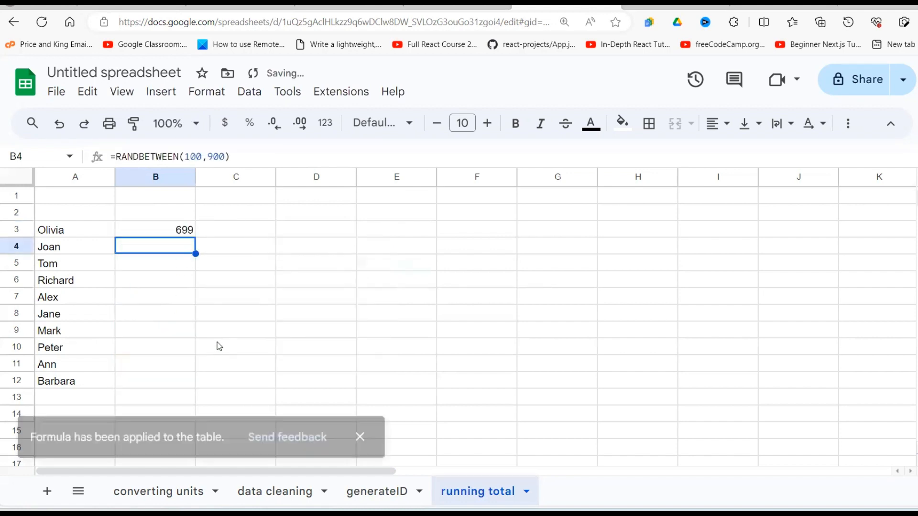
{"action": "left_click", "coordinate": [270, 313]}
Replace the RANDBETWEEN formulas in B3:B12 with their values only, and check the converted cells.
{"action": "left_click_drag", "start_coordinate": [176, 235], "coordinate": [178, 383]}
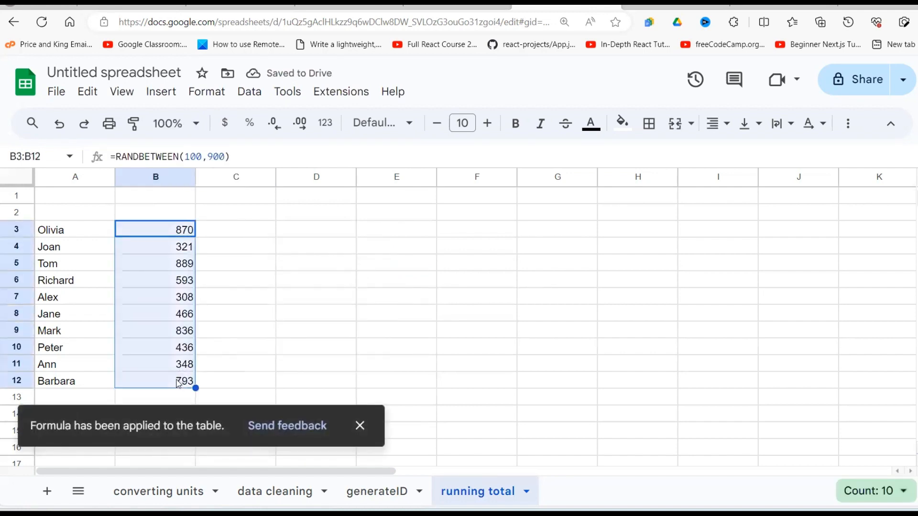
{"action": "key", "text": "ctrl+c"}
{"action": "right_click", "coordinate": [162, 224]}
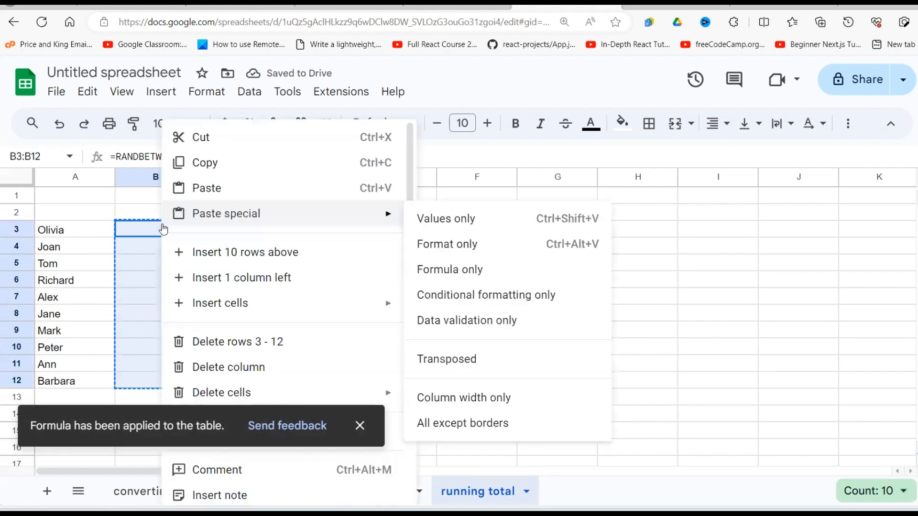
{"action": "mouse_move", "coordinate": [226, 215]}
{"action": "left_click", "coordinate": [455, 220]}
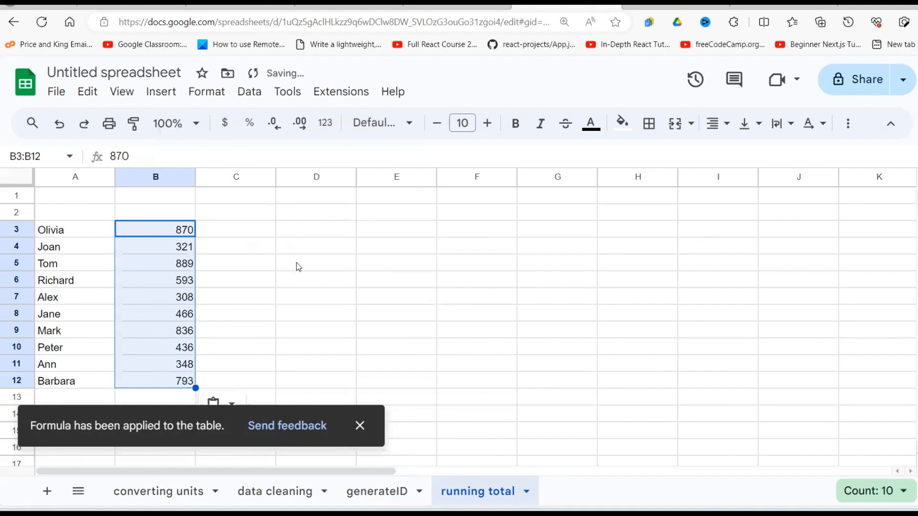
{"action": "left_click", "coordinate": [170, 264]}
{"action": "left_click", "coordinate": [107, 233]}
{"action": "left_click", "coordinate": [133, 249]}
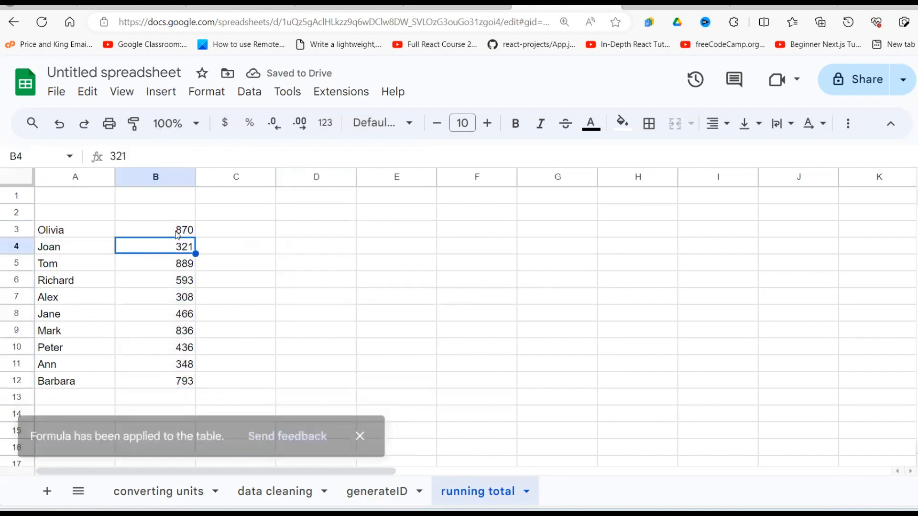
Try to enter a SUM formula in C3 that references the column B values starting from B3.
{"action": "left_click", "coordinate": [207, 230]}
{"action": "type", "text": "="}
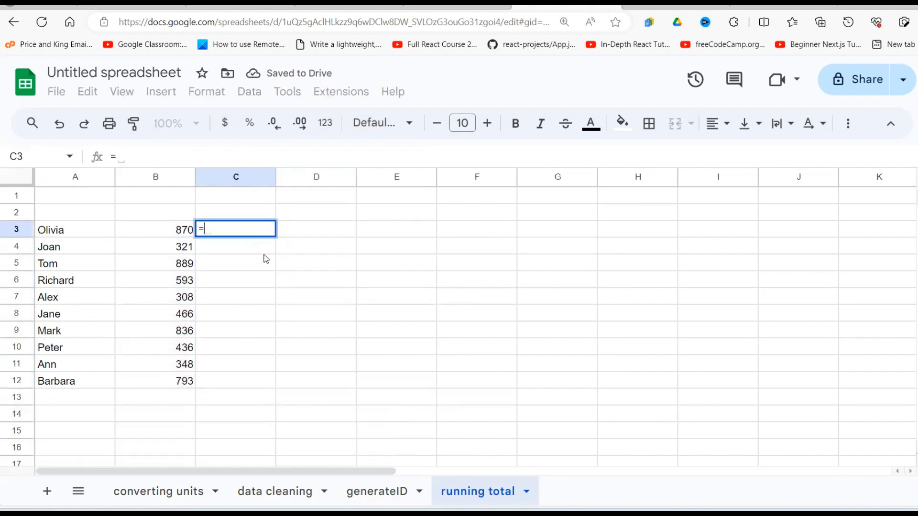
{"action": "left_click", "coordinate": [188, 235]}
{"action": "key", "text": "BackSpace"}
{"action": "key", "text": "BackSpace"}
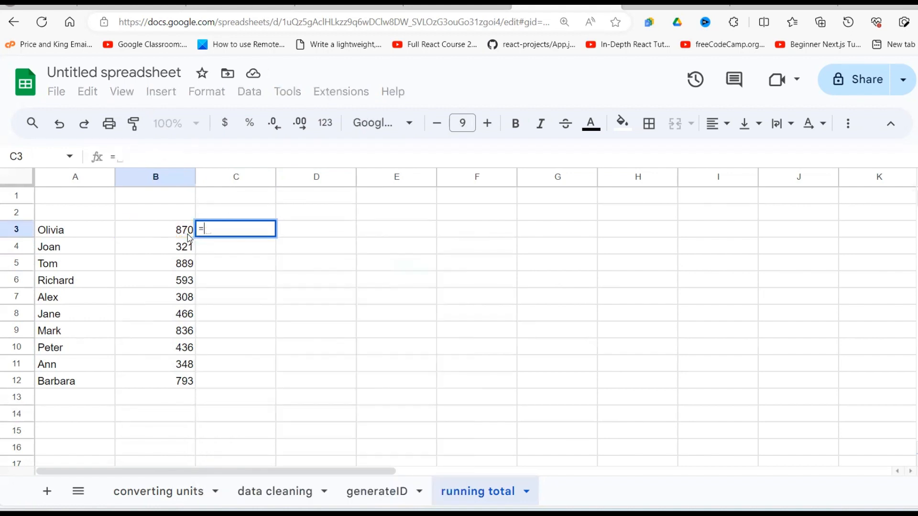
{"action": "type", "text": "sum("}
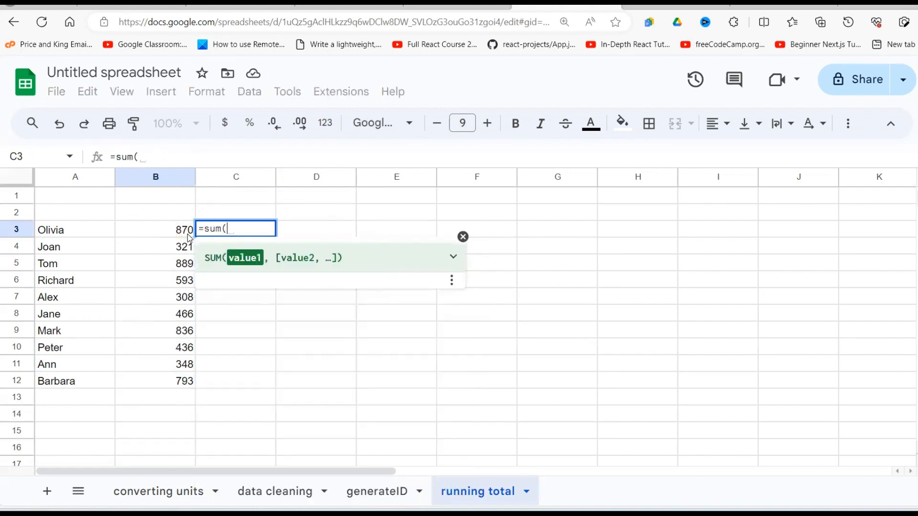
{"action": "left_click", "coordinate": [188, 234]}
{"action": "key", "text": "ctrl+shift+Down"}
{"action": "left_click", "coordinate": [184, 237]}
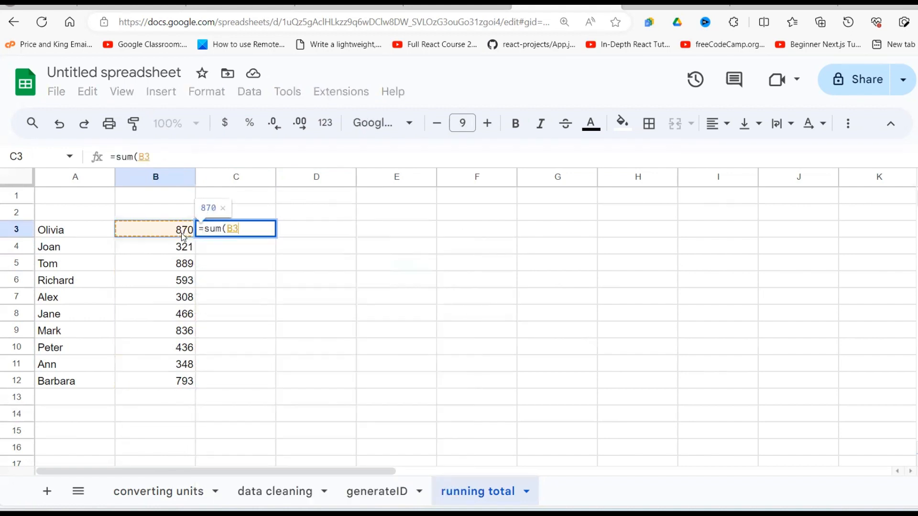
{"action": "key", "text": "ctrl+shift+Down"}
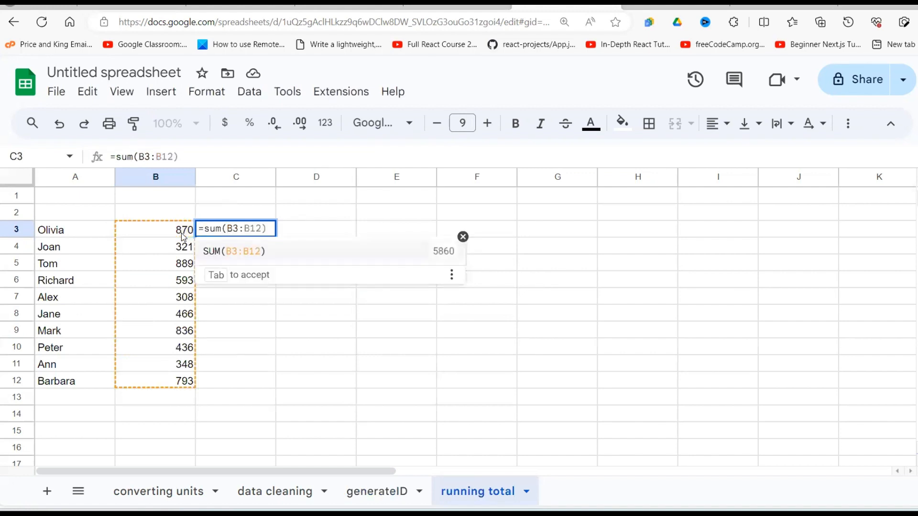
{"action": "left_click", "coordinate": [185, 234]}
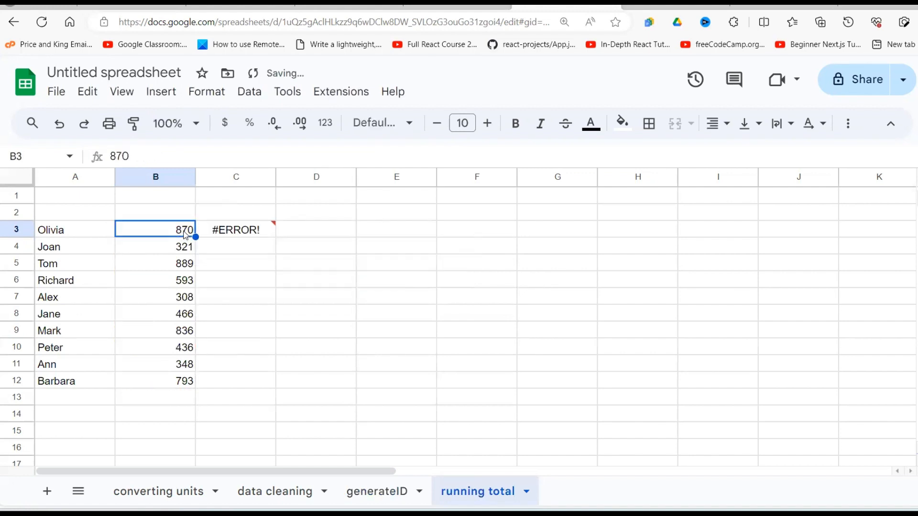
Correct the C3 formula to =sum(B3:b3), enter it, and reject the suggested autofill.
{"action": "left_click", "coordinate": [242, 230]}
{"action": "left_click", "coordinate": [159, 157]}
{"action": "type", "text": "B3:b3)"}
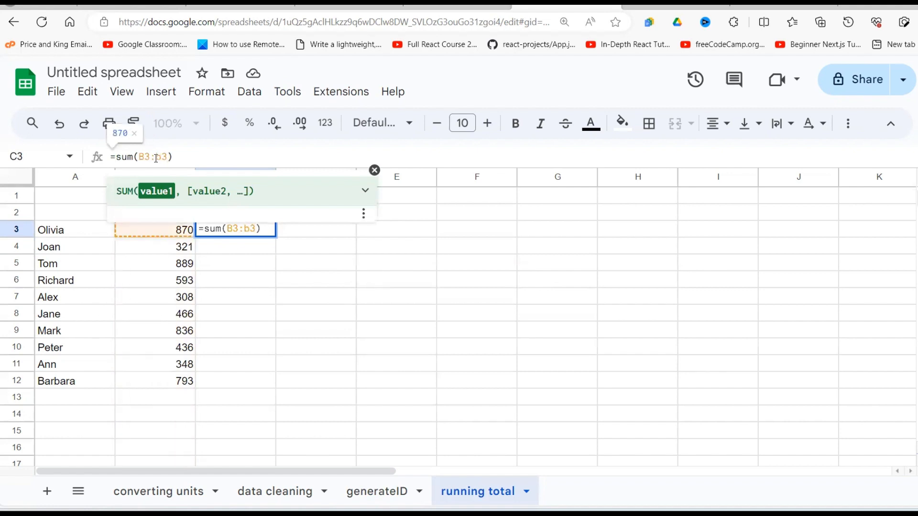
{"action": "key", "text": "Return"}
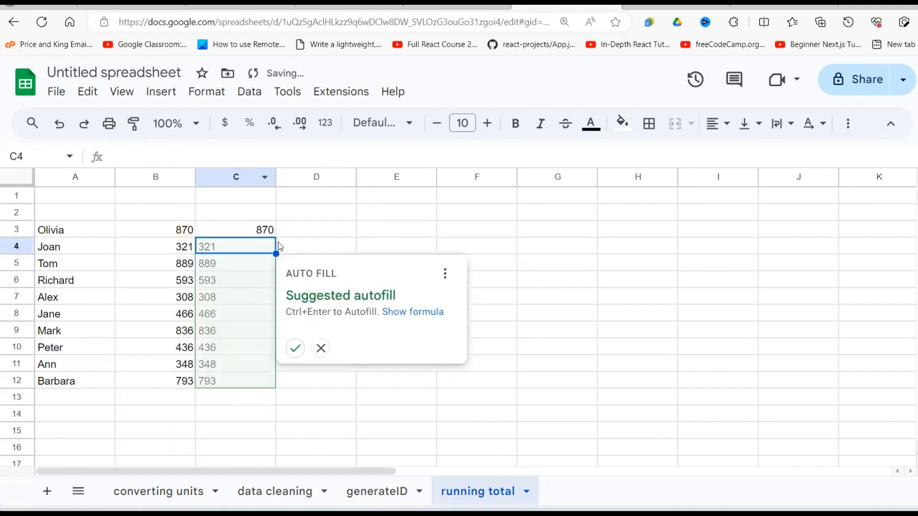
{"action": "left_click", "coordinate": [321, 348]}
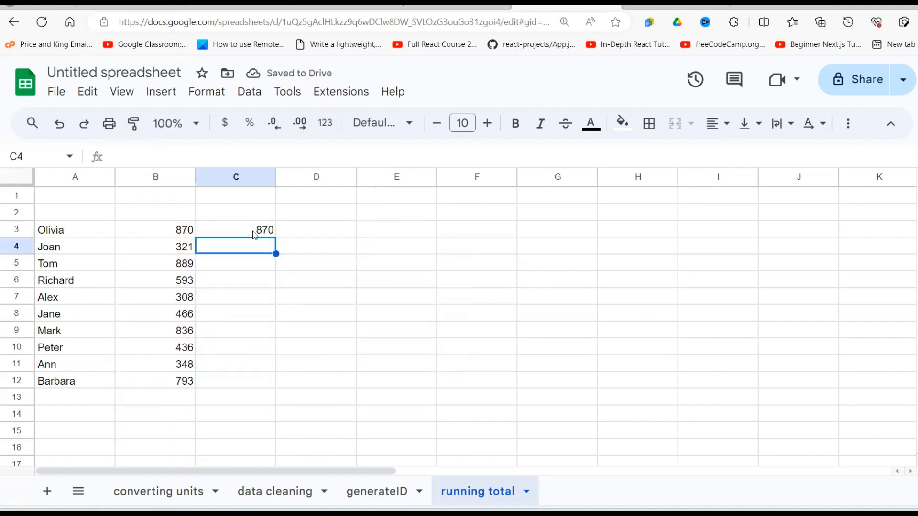
Try to rewrite the single-cell reference in the C3 formula as a range, =sum(B3:B3).
{"action": "left_click", "coordinate": [252, 232]}
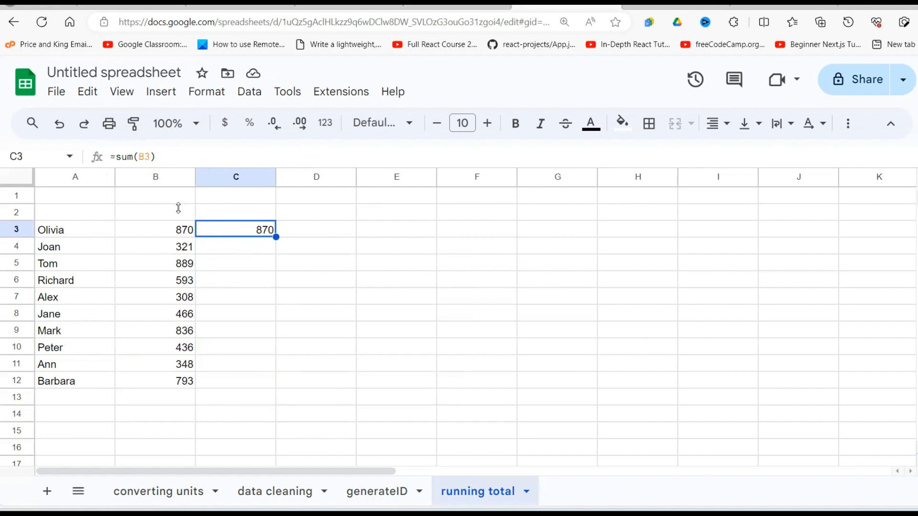
{"action": "left_click", "coordinate": [151, 157]}
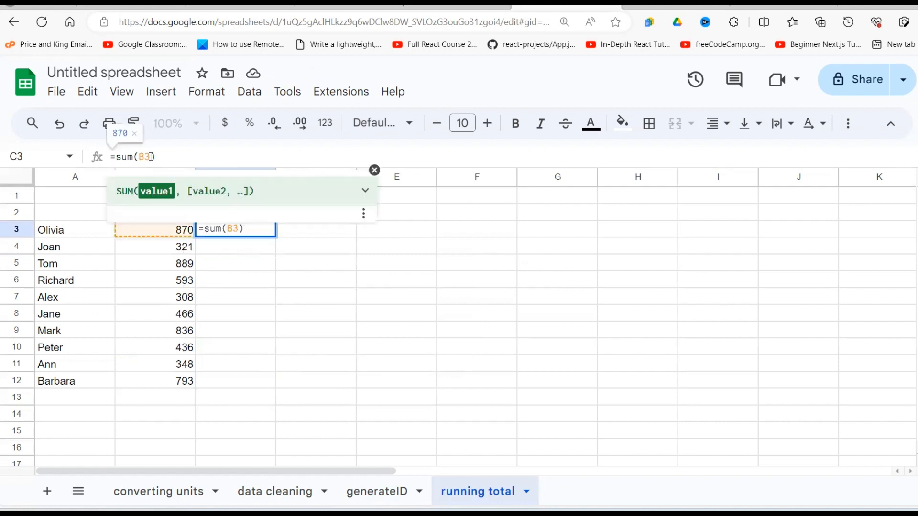
{"action": "type", "text": ":b3"}
{"action": "left_click", "coordinate": [162, 157]}
{"action": "key", "text": "BackSpace"}
{"action": "type", "text": "B3"}
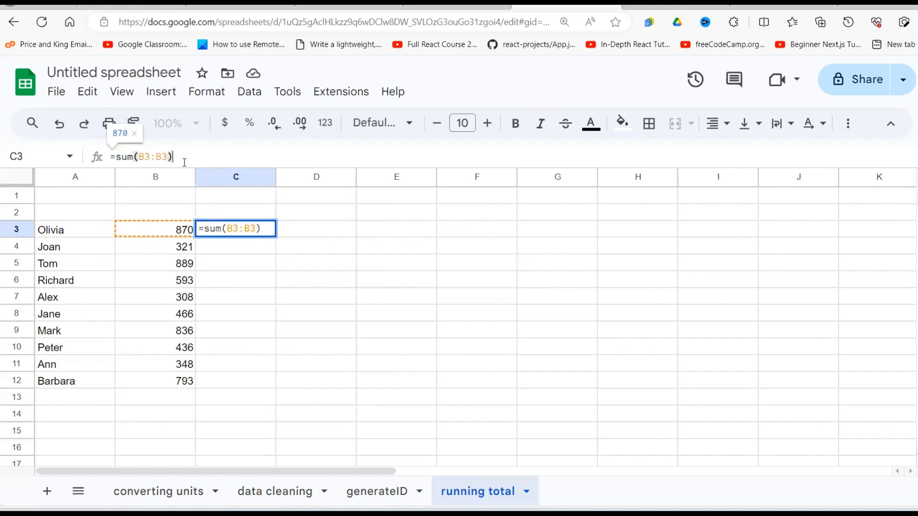
{"action": "key", "text": "Return"}
Change the C3 formula to =sum(B$3:B3) with the starting row locked, and fill it down to C12.
{"action": "left_click", "coordinate": [258, 230]}
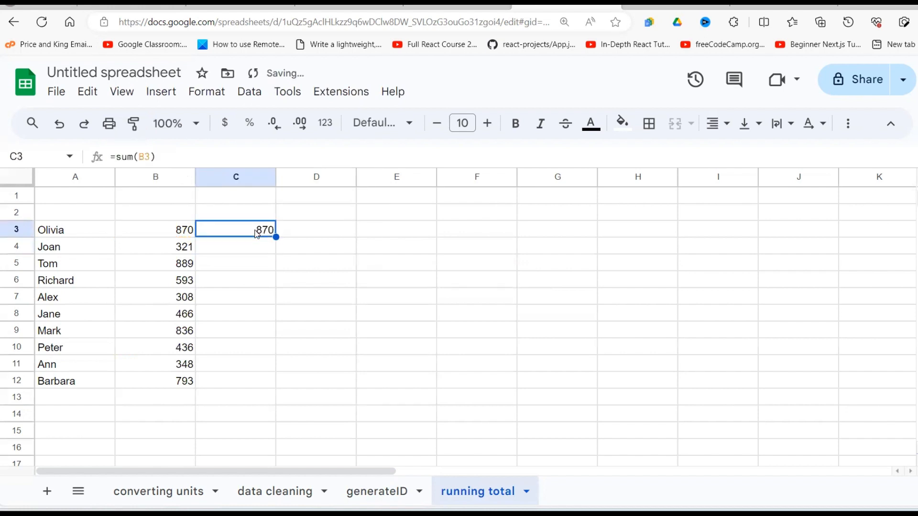
{"action": "left_click", "coordinate": [148, 157]}
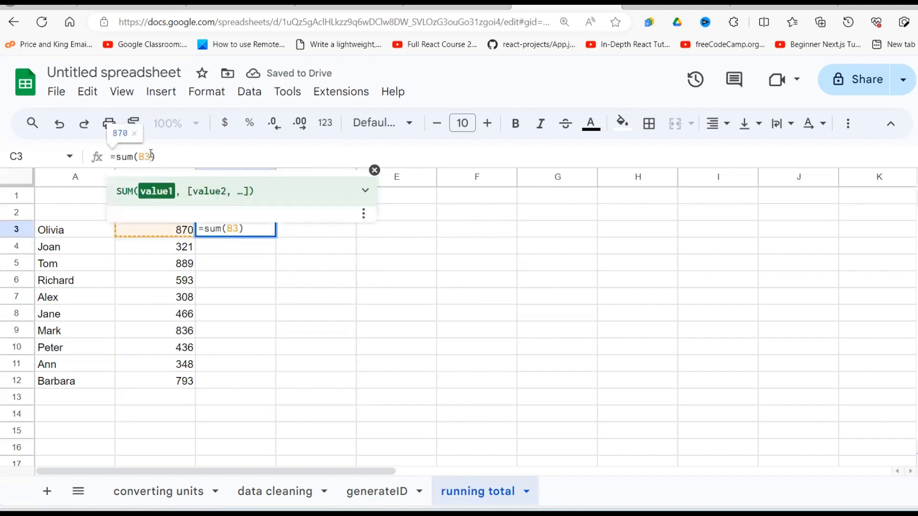
{"action": "type", "text": ":B"}
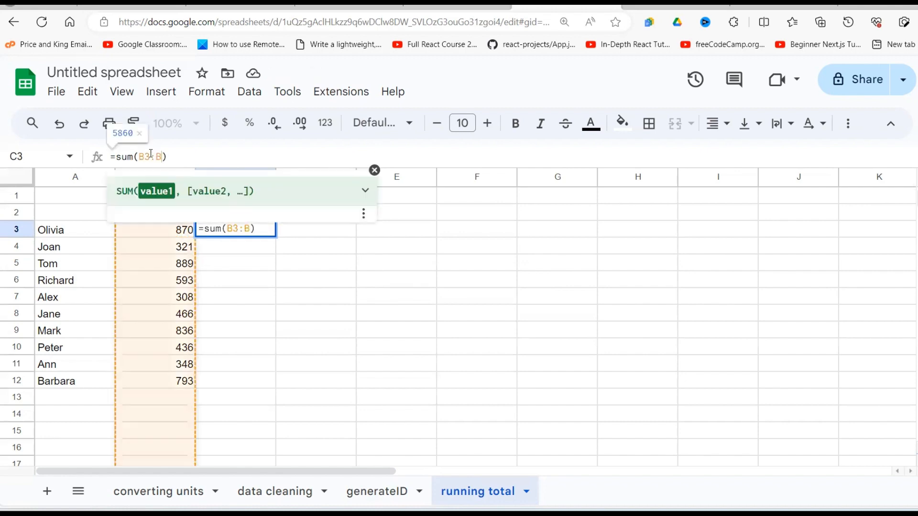
{"action": "type", "text": "3"}
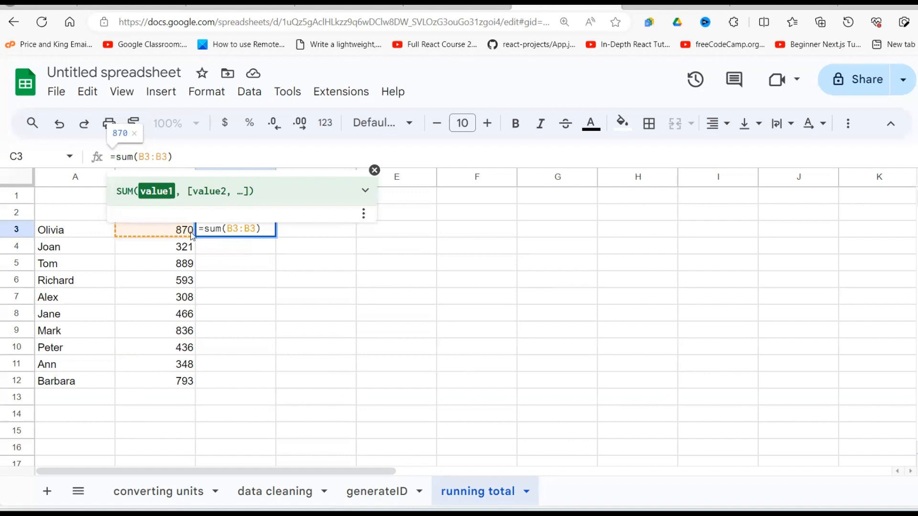
{"action": "left_click", "coordinate": [234, 229]}
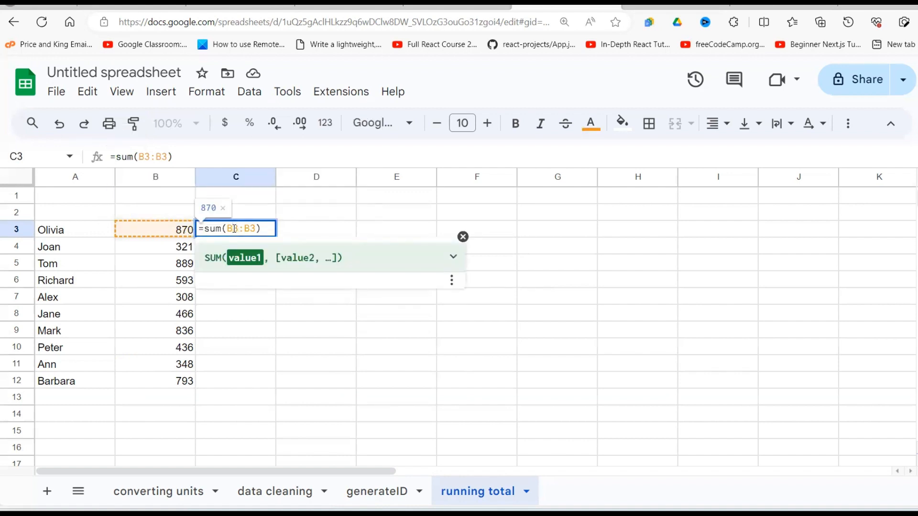
{"action": "type", "text": "$"}
{"action": "key", "text": "Return"}
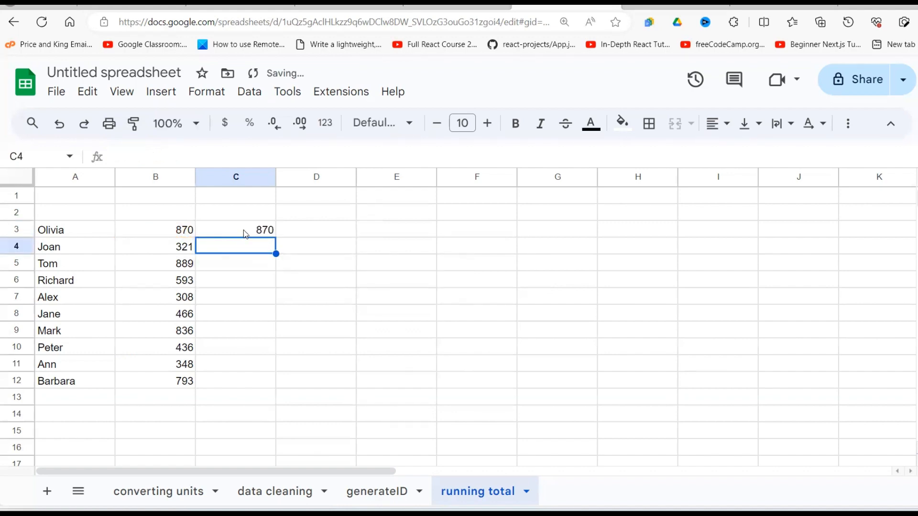
{"action": "left_click", "coordinate": [243, 231]}
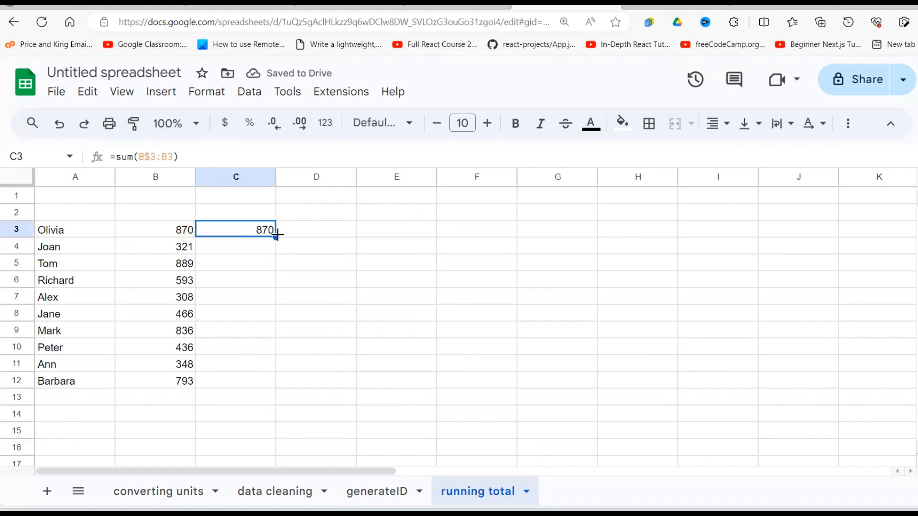
{"action": "left_click_drag", "start_coordinate": [277, 235], "coordinate": [258, 385]}
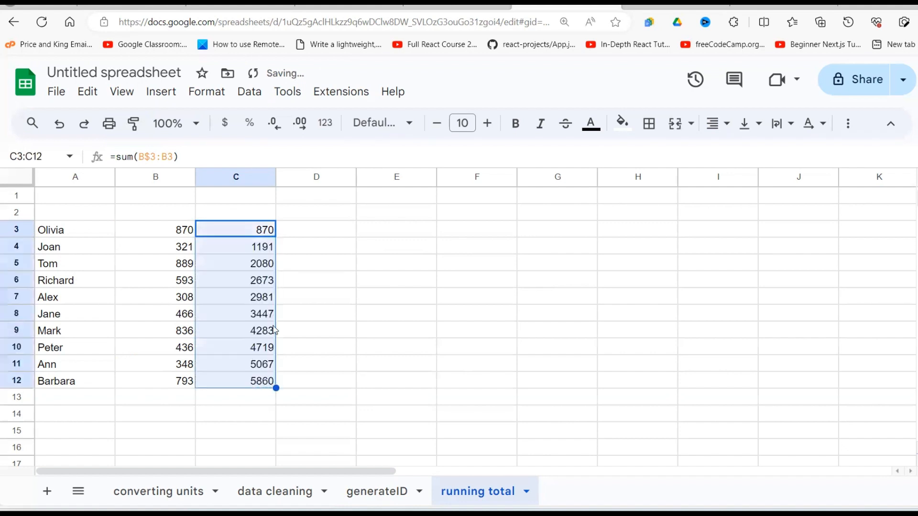
Inspect the filled formulas in C4, C5 and C6 to see which column B cells each one sums.
{"action": "left_click", "coordinate": [263, 248]}
{"action": "double_click", "coordinate": [263, 246]}
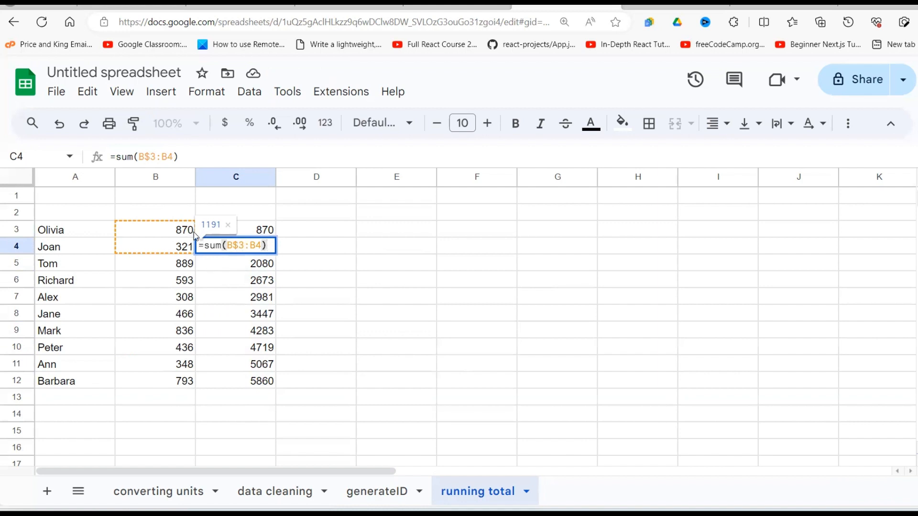
{"action": "key", "text": "Return"}
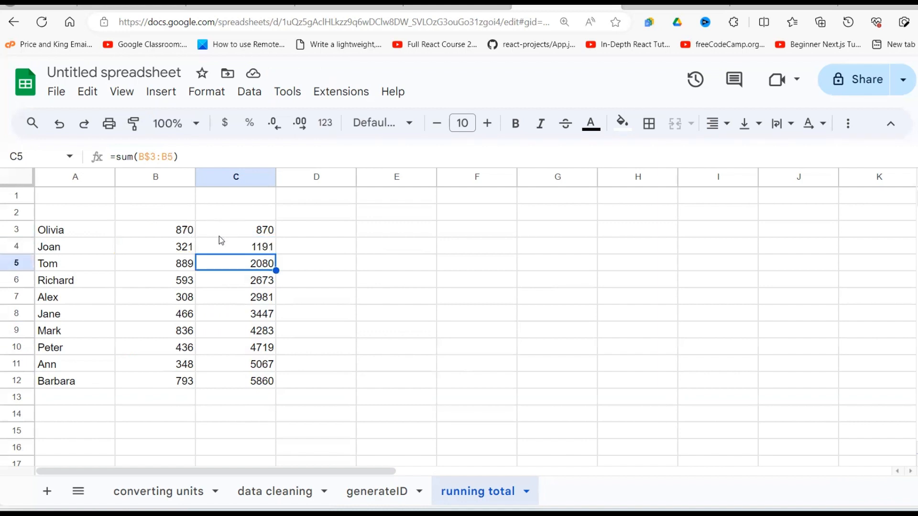
{"action": "key", "text": "F2"}
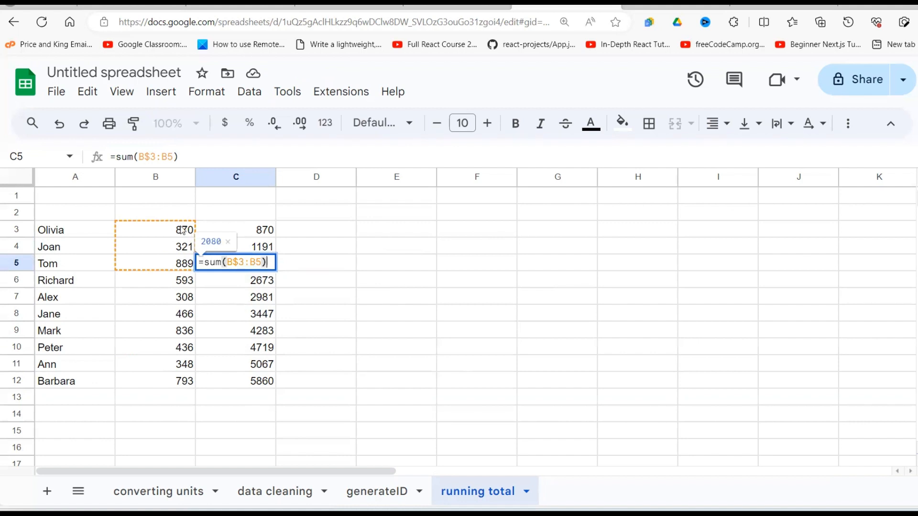
{"action": "key", "text": "Return"}
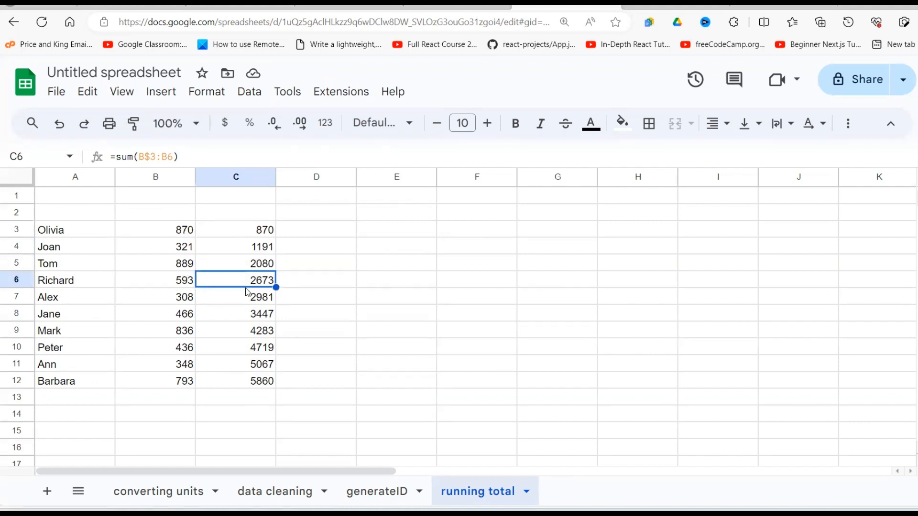
{"action": "key", "text": "F2"}
{"action": "key", "text": "Return"}
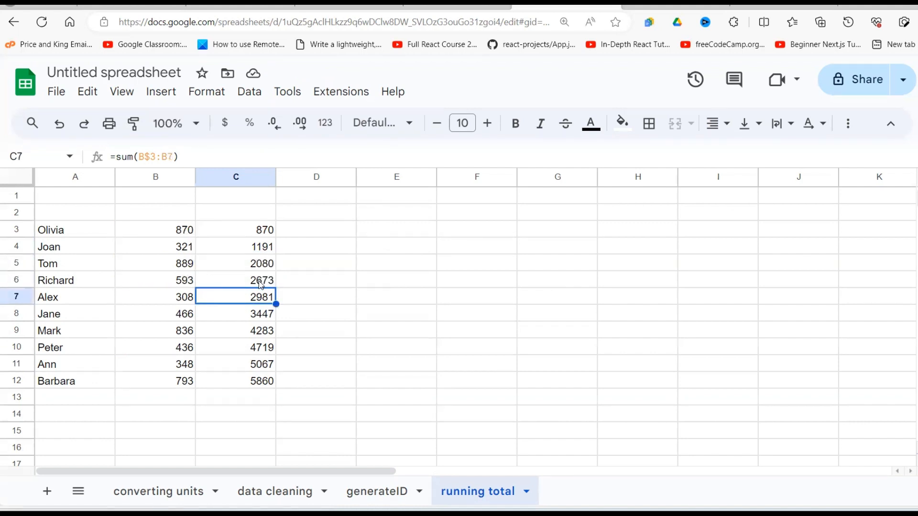
{"action": "left_click", "coordinate": [265, 320]}
Compare the formulas in C3, C4 and C5, checking the fixed start and the changing end of the range.
{"action": "left_click", "coordinate": [270, 235]}
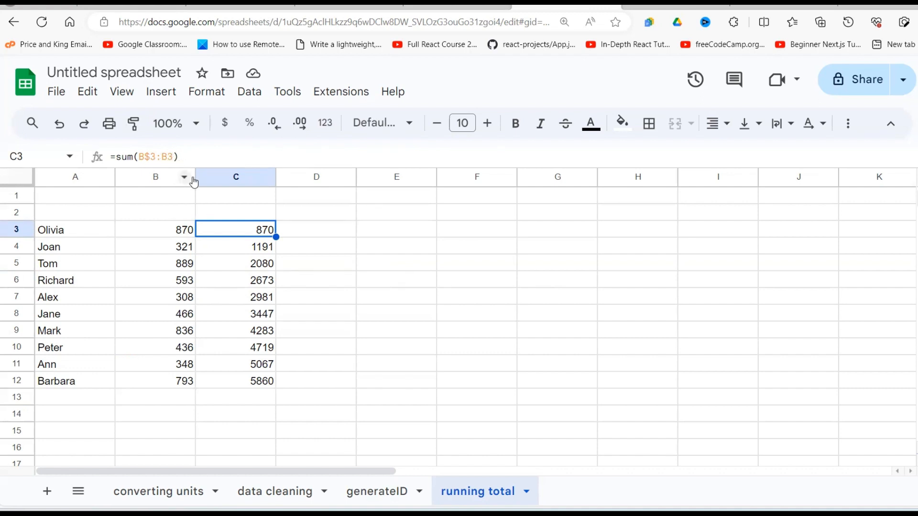
{"action": "left_click", "coordinate": [253, 252]}
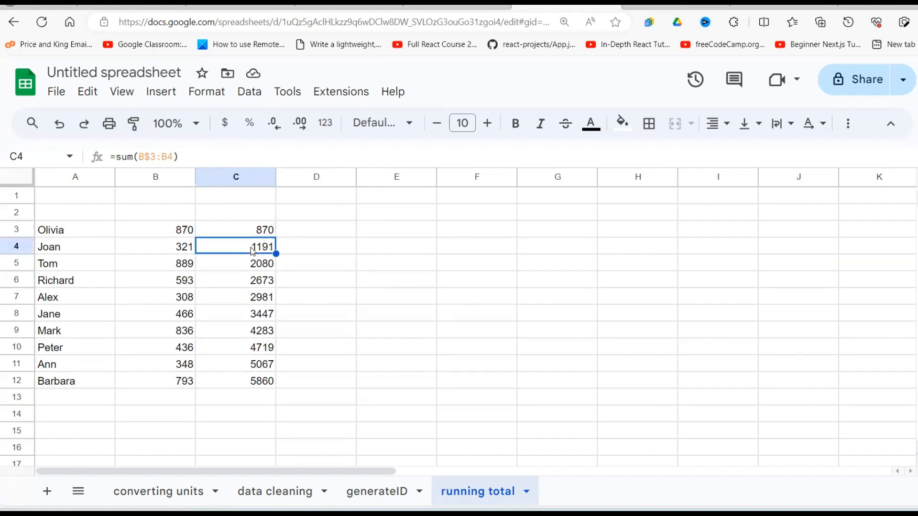
{"action": "left_click", "coordinate": [259, 232]}
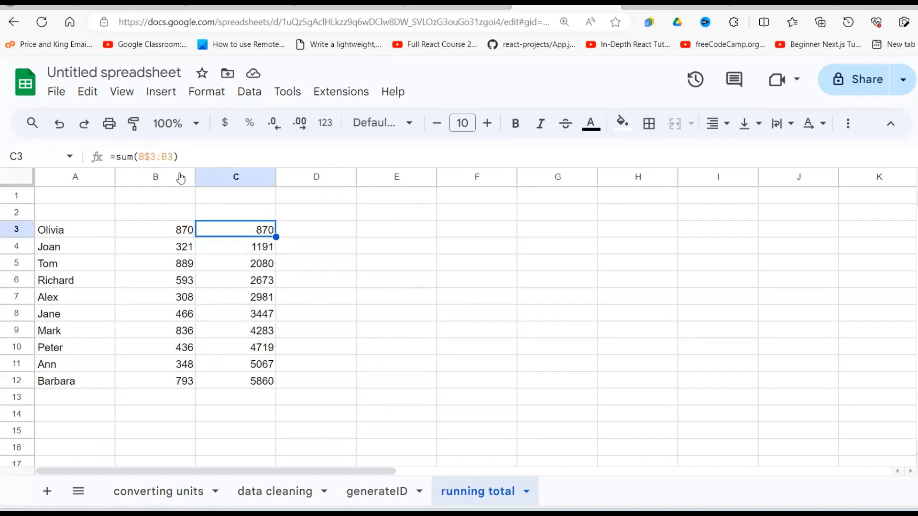
{"action": "left_click", "coordinate": [235, 245]}
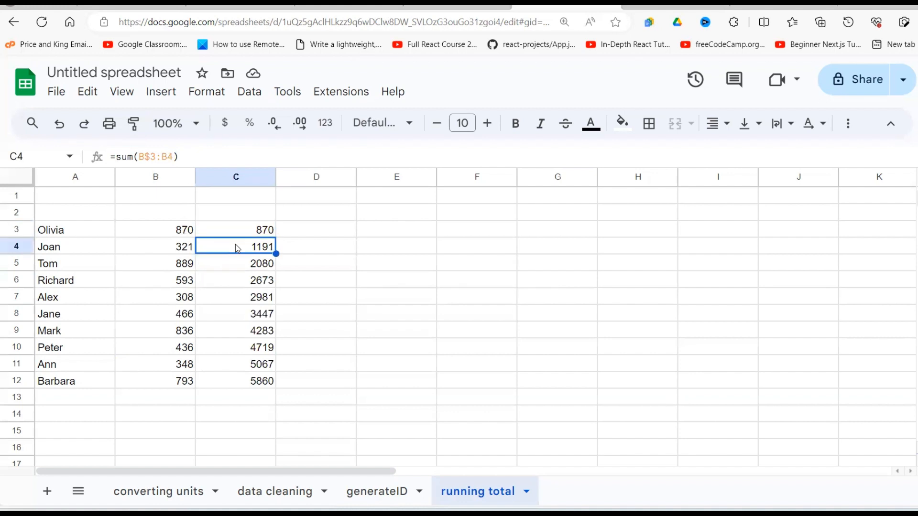
{"action": "left_click", "coordinate": [265, 267]}
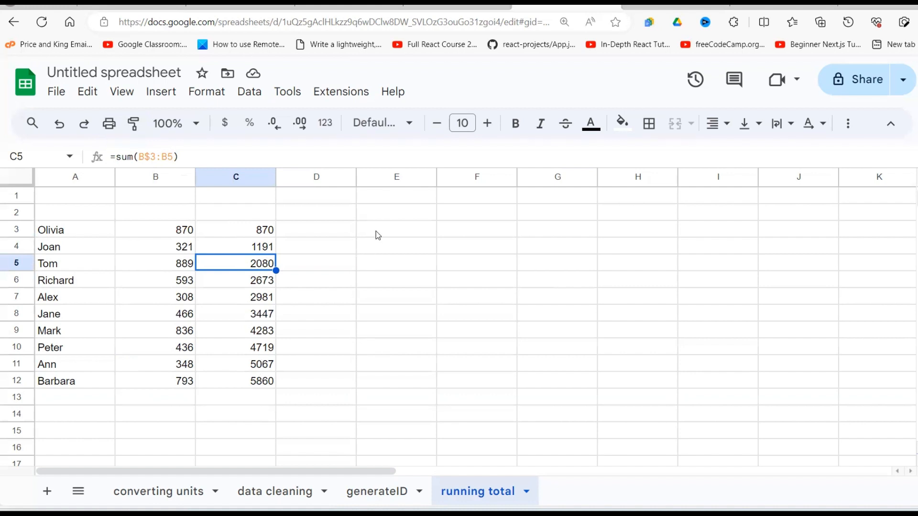
Start a MAP formula in E3 over B3:B12 with a LAMBDA parameter named rowp, leaving its expression empty: =map(B3:B12,lambda(rowp,)).
{"action": "left_click", "coordinate": [363, 233]}
{"action": "type", "text": "="}
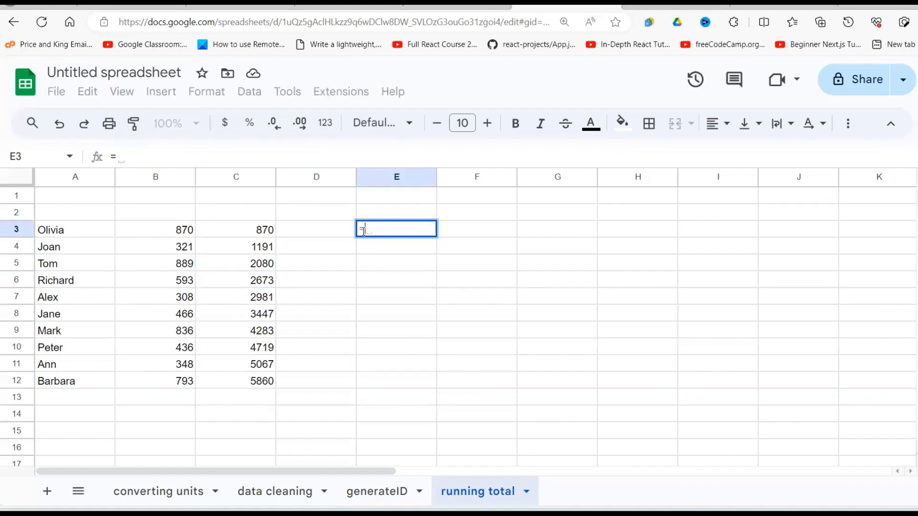
{"action": "type", "text": "map("}
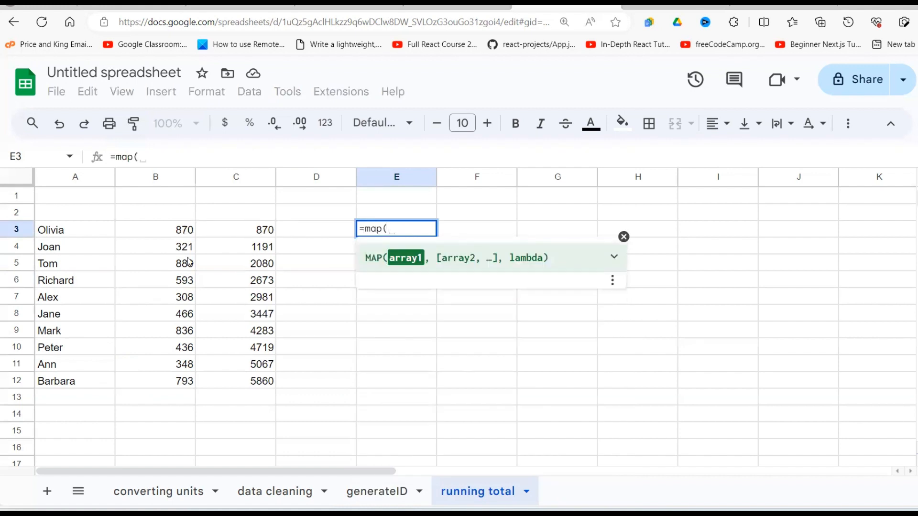
{"action": "left_click_drag", "start_coordinate": [193, 232], "coordinate": [192, 385]}
{"action": "type", "text": ","}
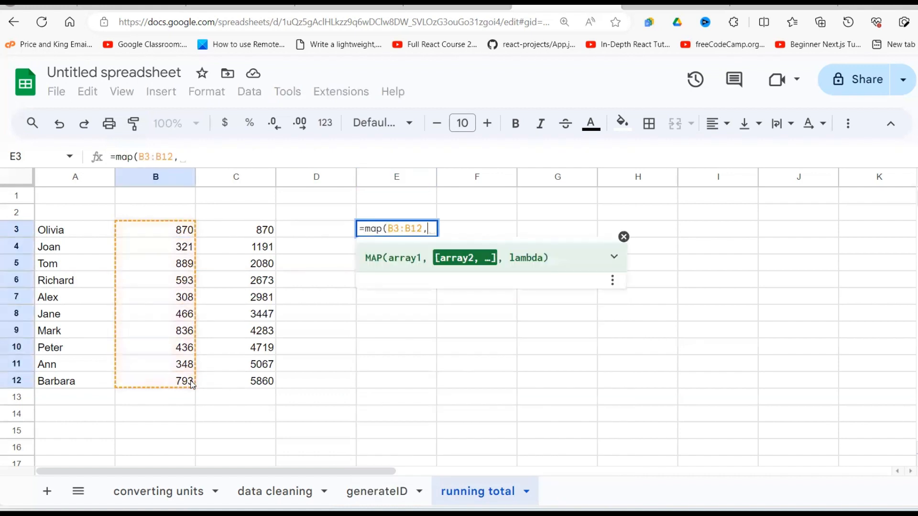
{"action": "type", "text": "lambd"}
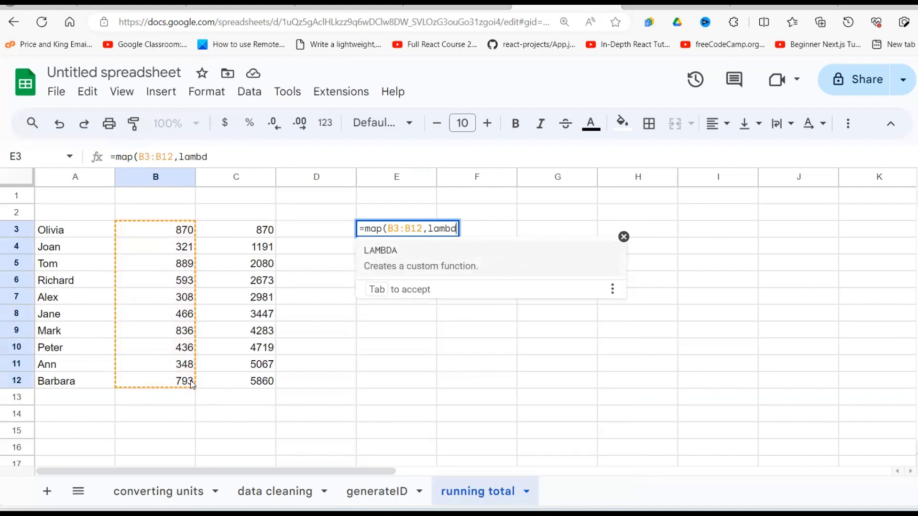
{"action": "type", "text": "a("}
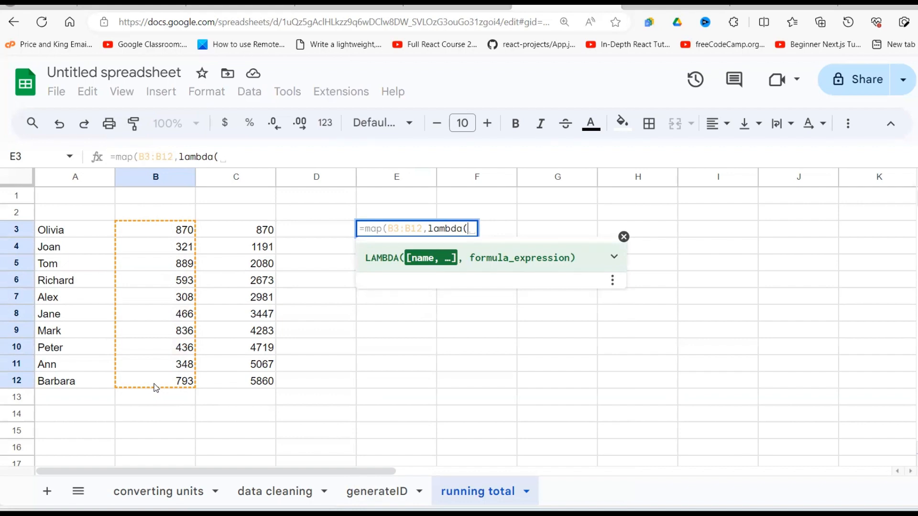
{"action": "type", "text": "rowp"}
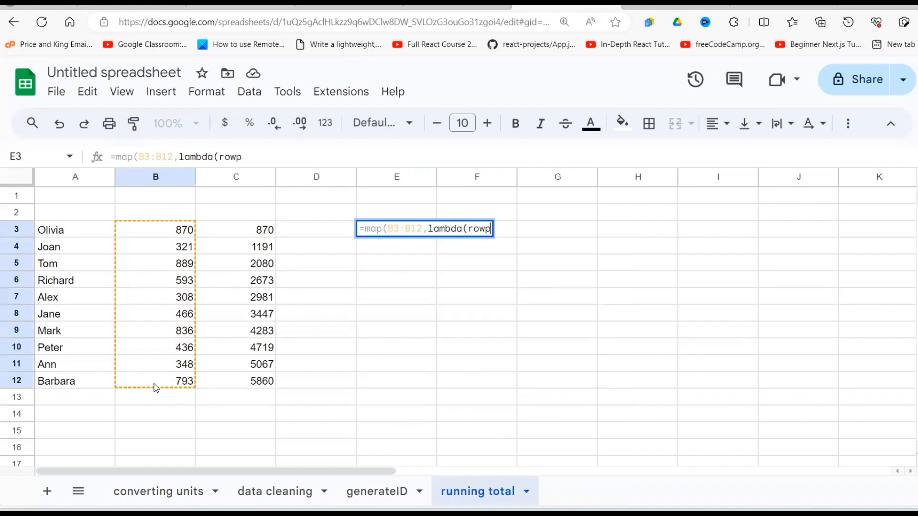
{"action": "type", "text": ","}
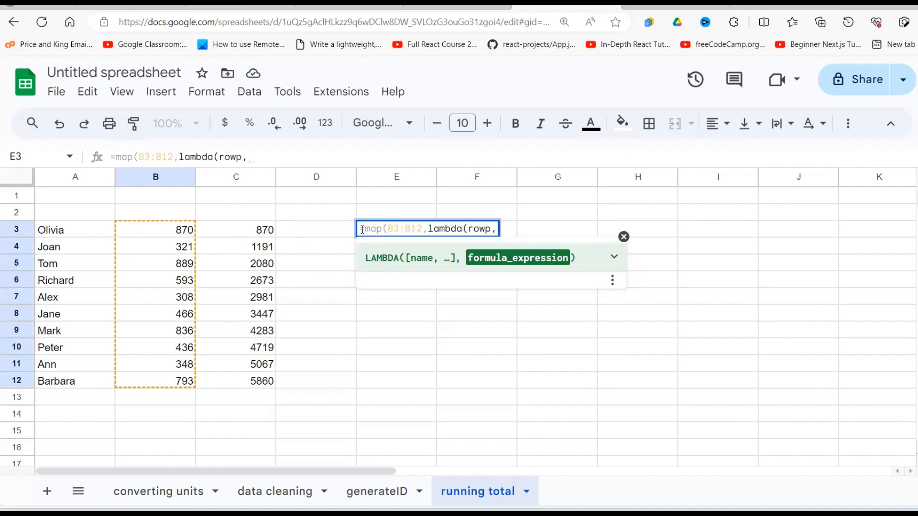
{"action": "key", "text": "Return"}
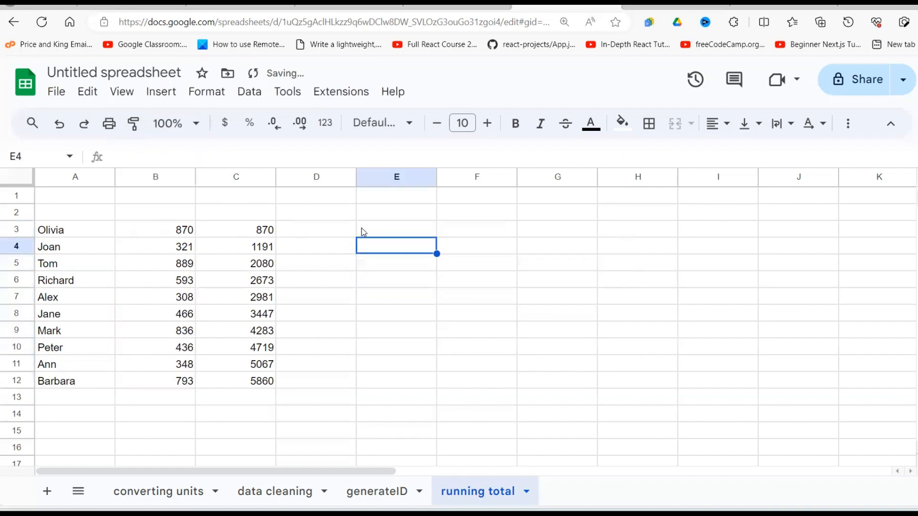
{"action": "left_click", "coordinate": [390, 232]}
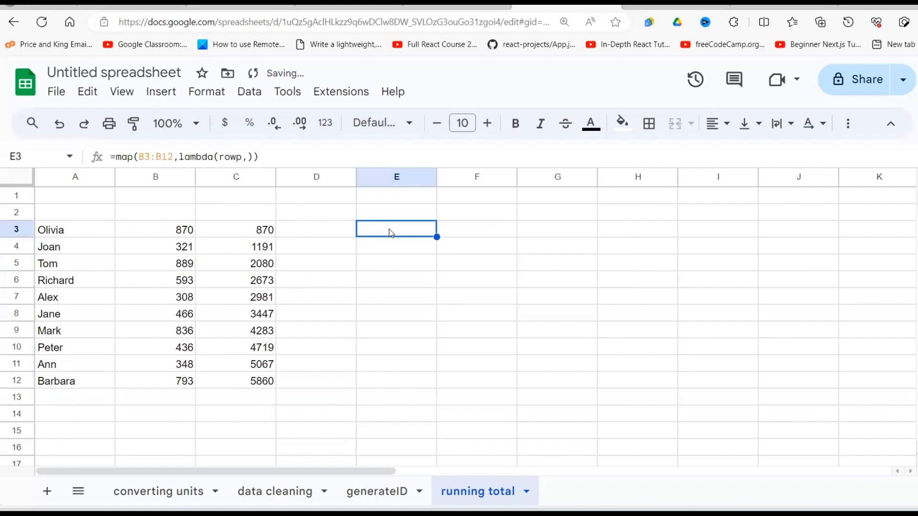
Copy sum(B$3:B3) from the C3 formula and insert it as the LAMBDA expression in E3.
{"action": "left_click", "coordinate": [263, 233]}
{"action": "left_click_drag", "start_coordinate": [178, 157], "coordinate": [117, 160]}
{"action": "key", "text": "ctrl+c"}
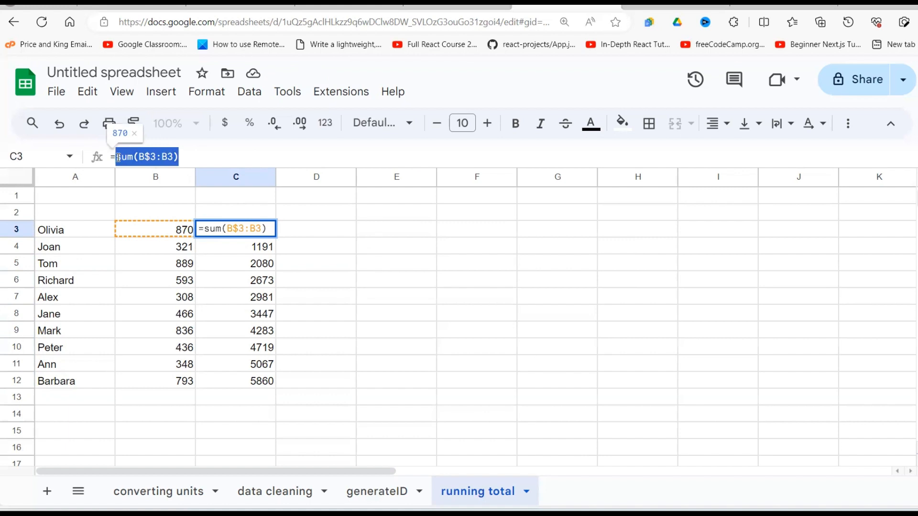
{"action": "key", "text": "Escape"}
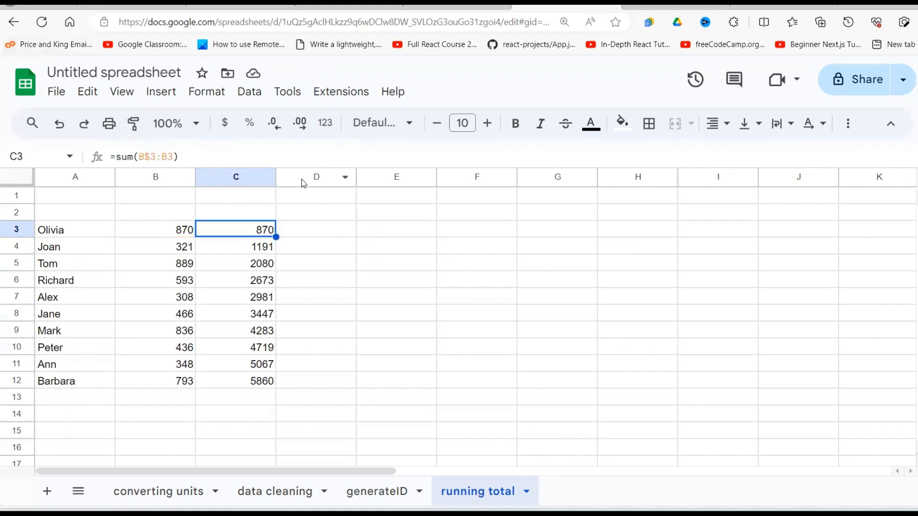
{"action": "left_click", "coordinate": [415, 228]}
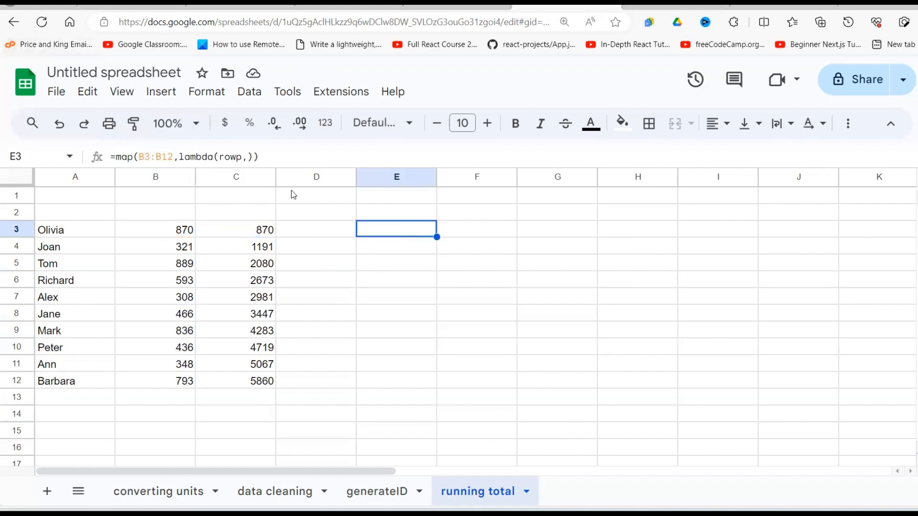
{"action": "left_click", "coordinate": [249, 158]}
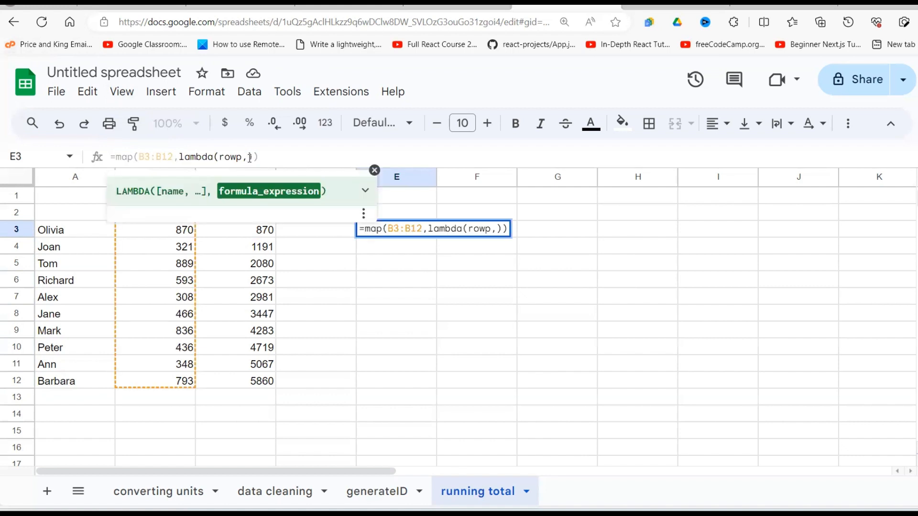
{"action": "key", "text": "ctrl+v"}
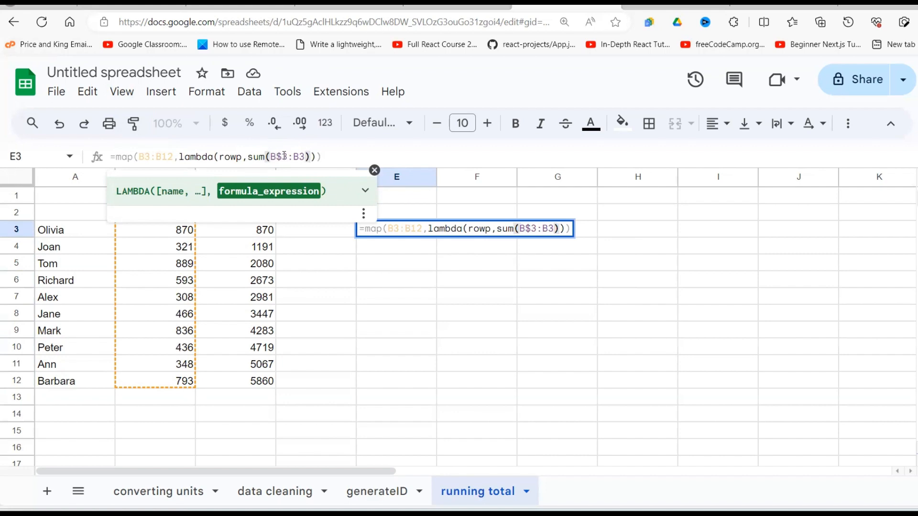
Replace the end reference B3 inside the E3 SUM with rowp, making the formula =map(B3:B12,lambda(rowp,sum(B$3:rowp))).
{"action": "left_click", "coordinate": [306, 158]}
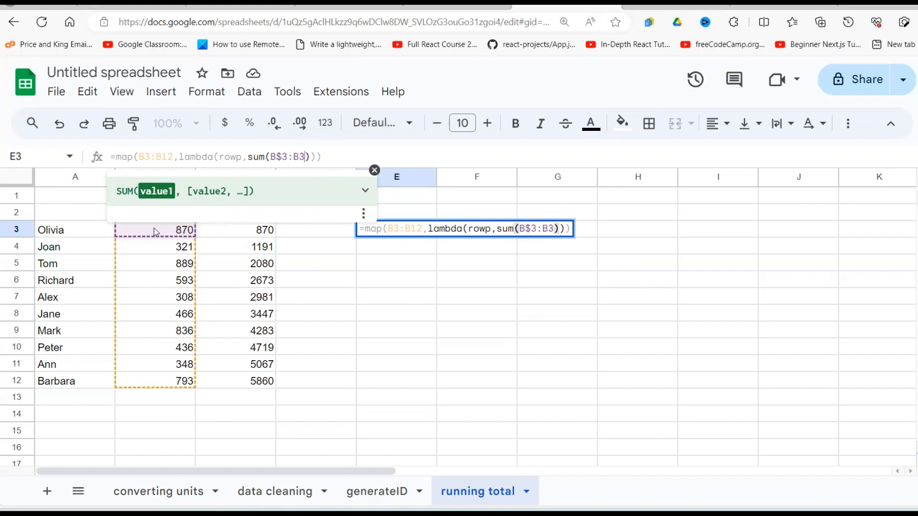
{"action": "left_click", "coordinate": [374, 171]}
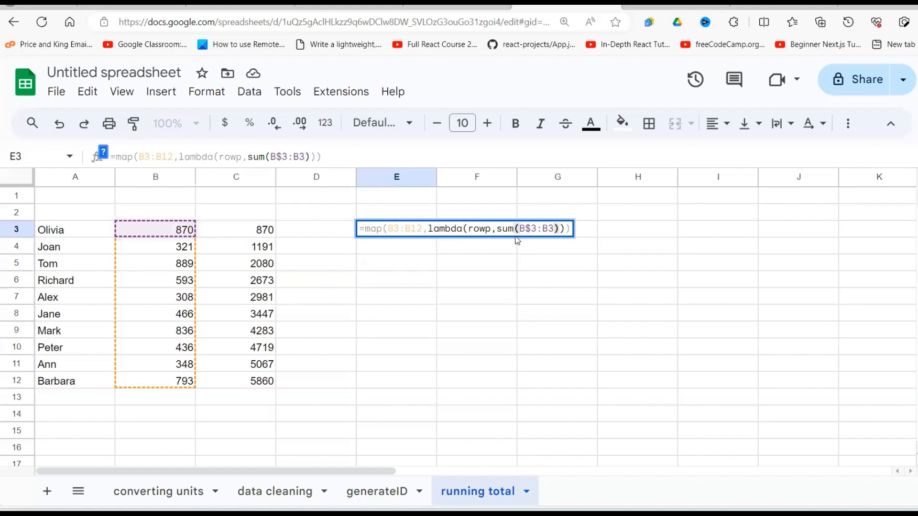
{"action": "double_click", "coordinate": [303, 157]}
{"action": "key", "text": "BackSpace"}
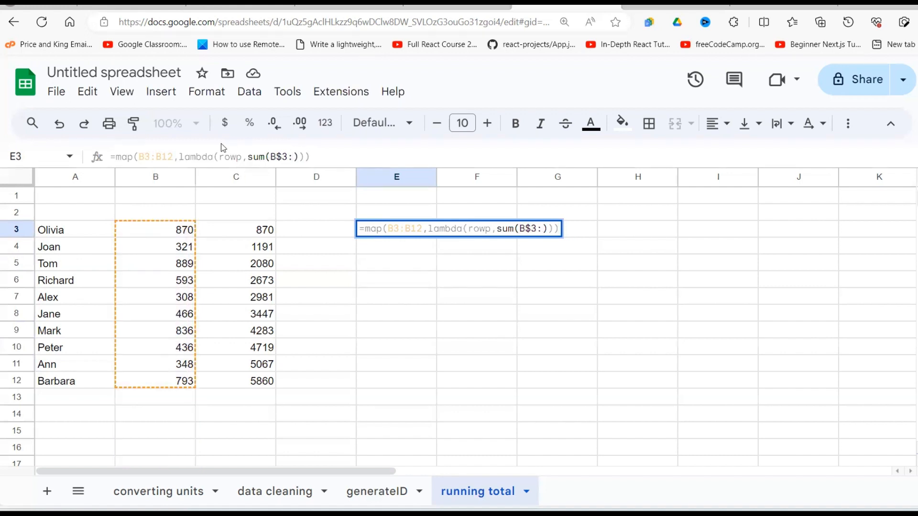
{"action": "type", "text": "rowp"}
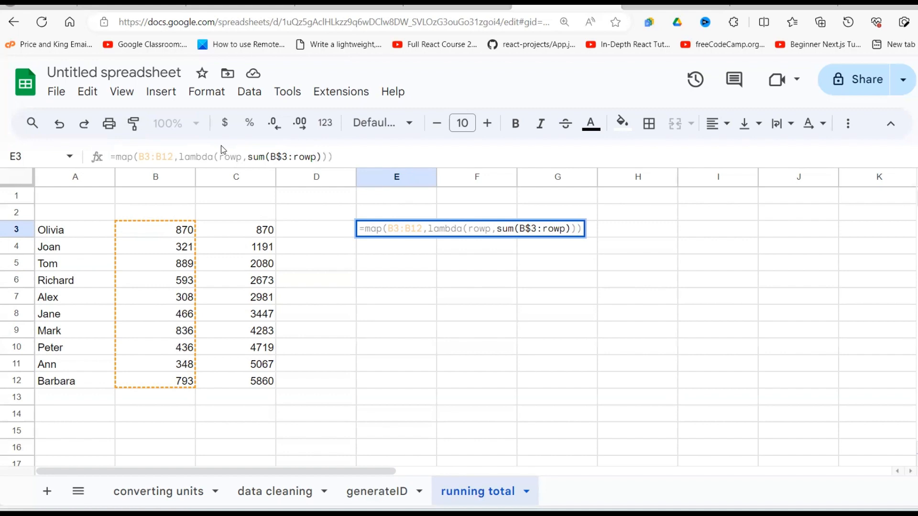
{"action": "key", "text": "Return"}
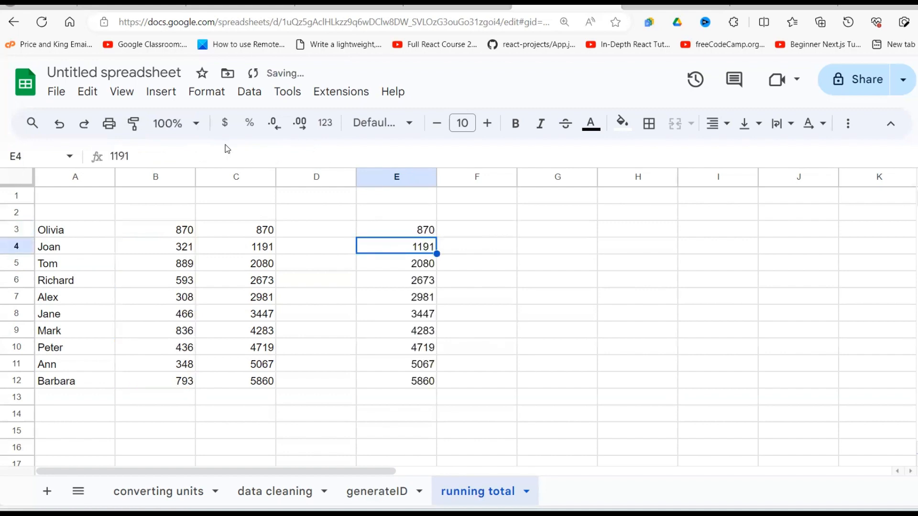
Compare the MAP running totals in E3:E12 with the SUM totals in column C, and review the E3 formula against column B.
{"action": "left_click_drag", "start_coordinate": [425, 230], "coordinate": [420, 385]}
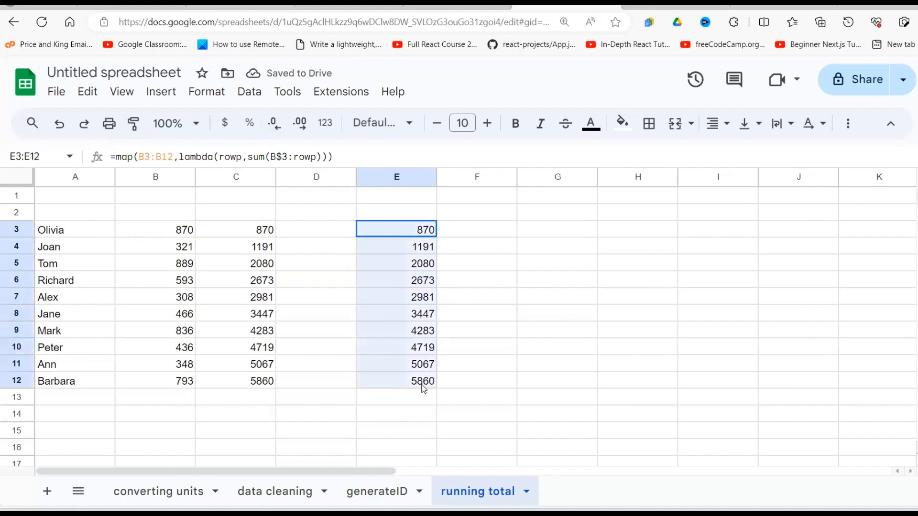
{"action": "left_click_drag", "start_coordinate": [251, 212], "coordinate": [262, 389]}
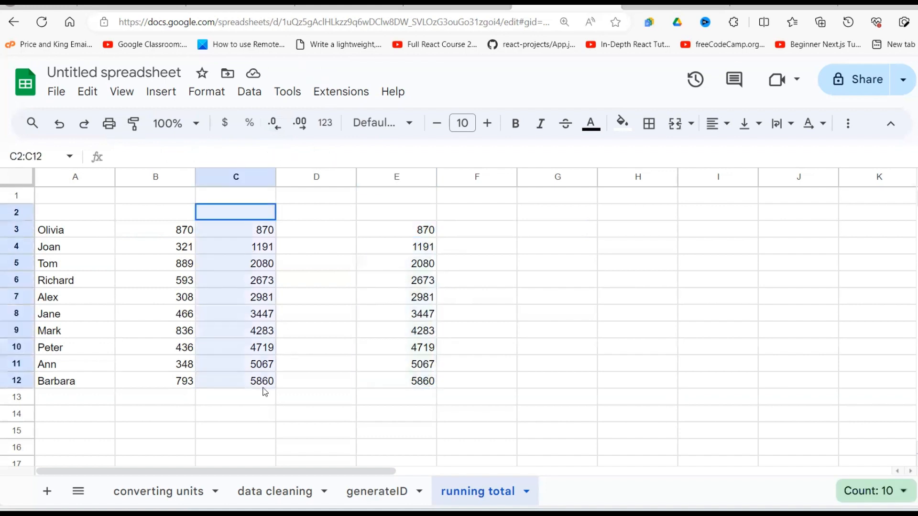
{"action": "left_click", "coordinate": [378, 344]}
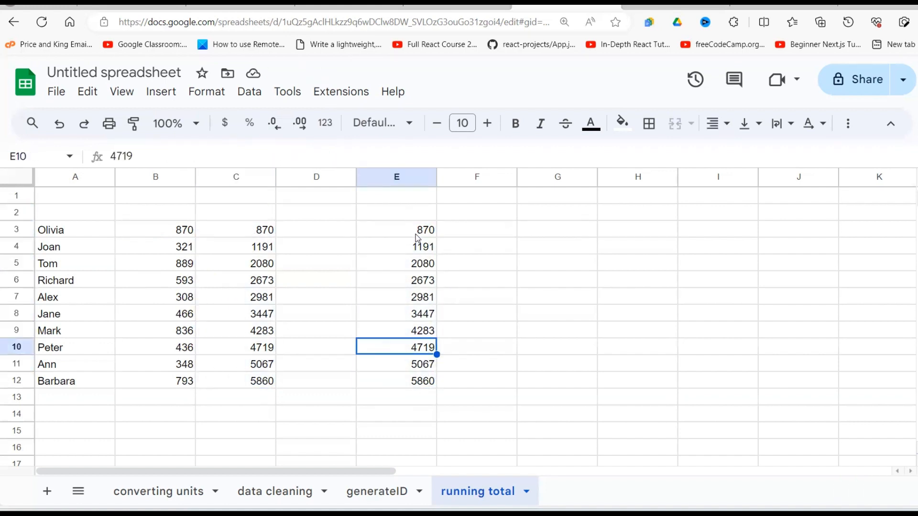
{"action": "left_click", "coordinate": [417, 234]}
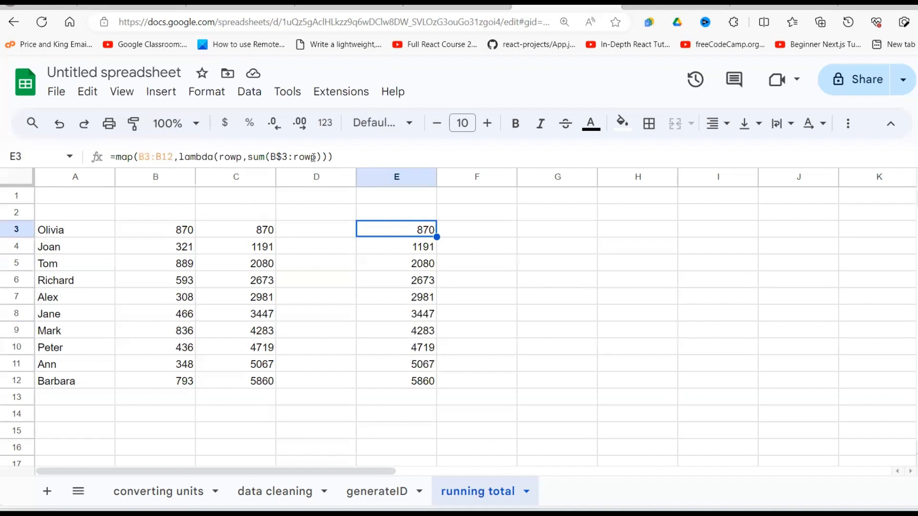
{"action": "left_click", "coordinate": [187, 249]}
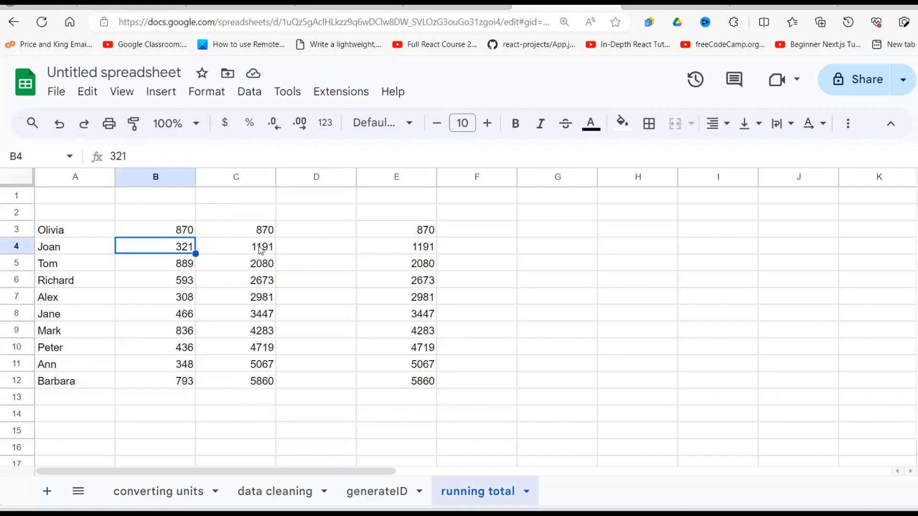
{"action": "left_click", "coordinate": [431, 231]}
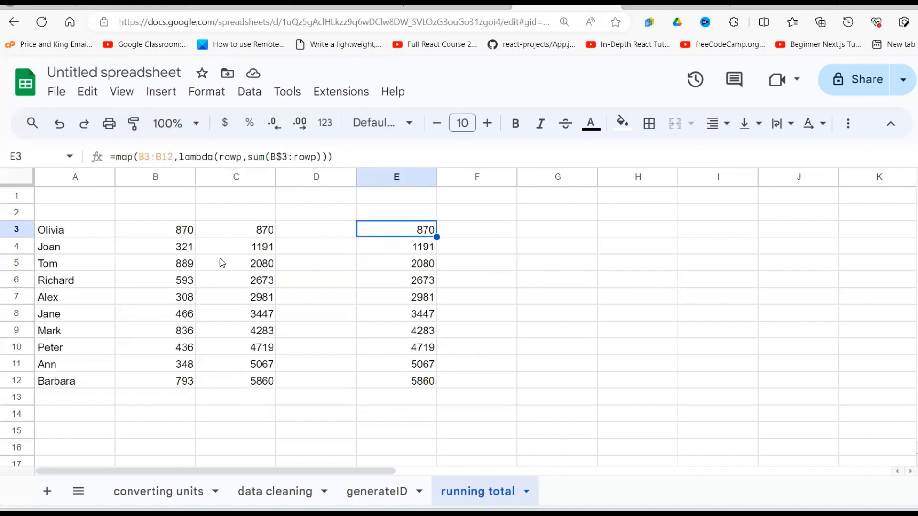